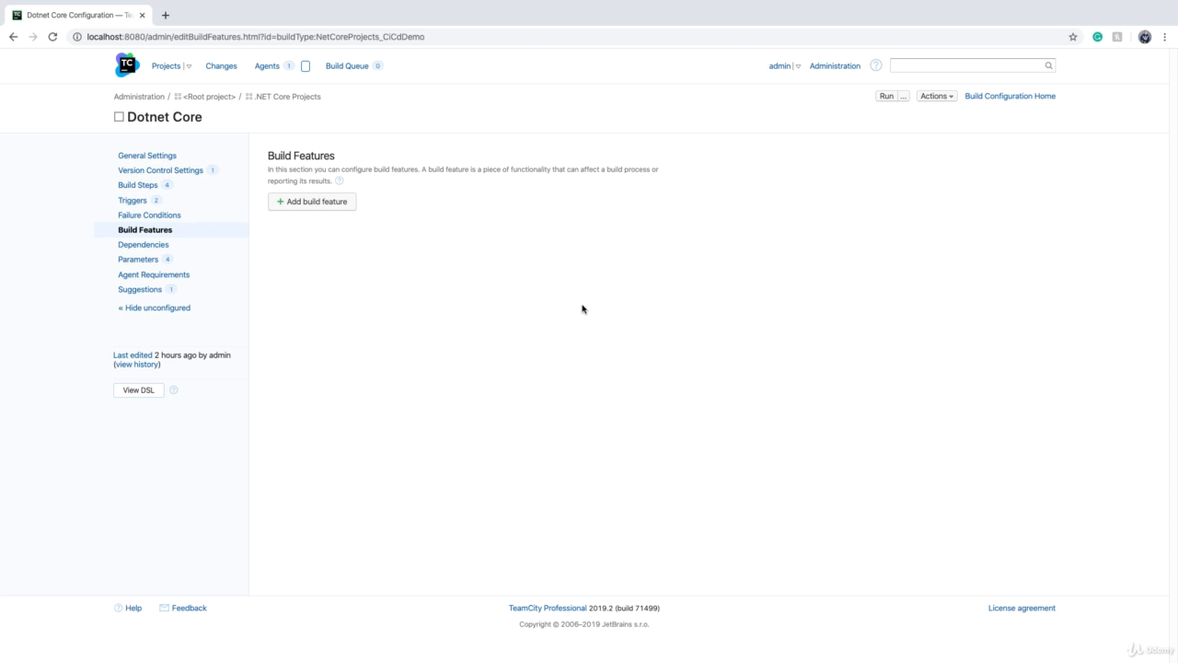
# Start adding an Automatic merge build feature to the Dotnet Core build configuration
pyautogui.click(306, 203)
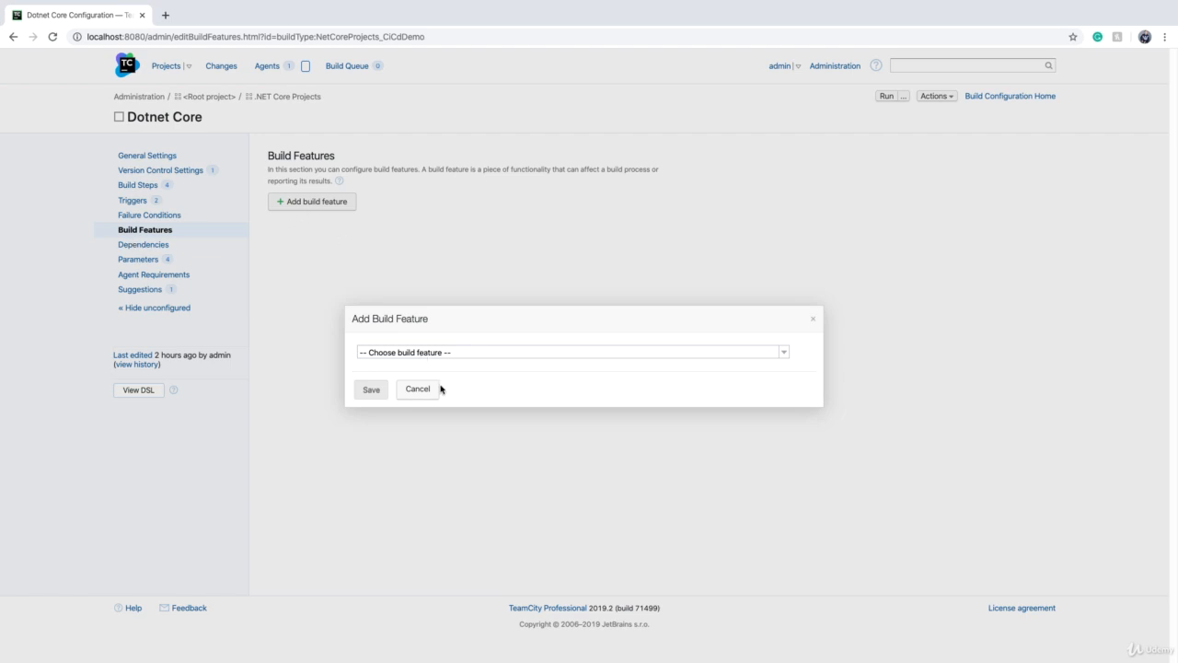
pyautogui.click(432, 353)
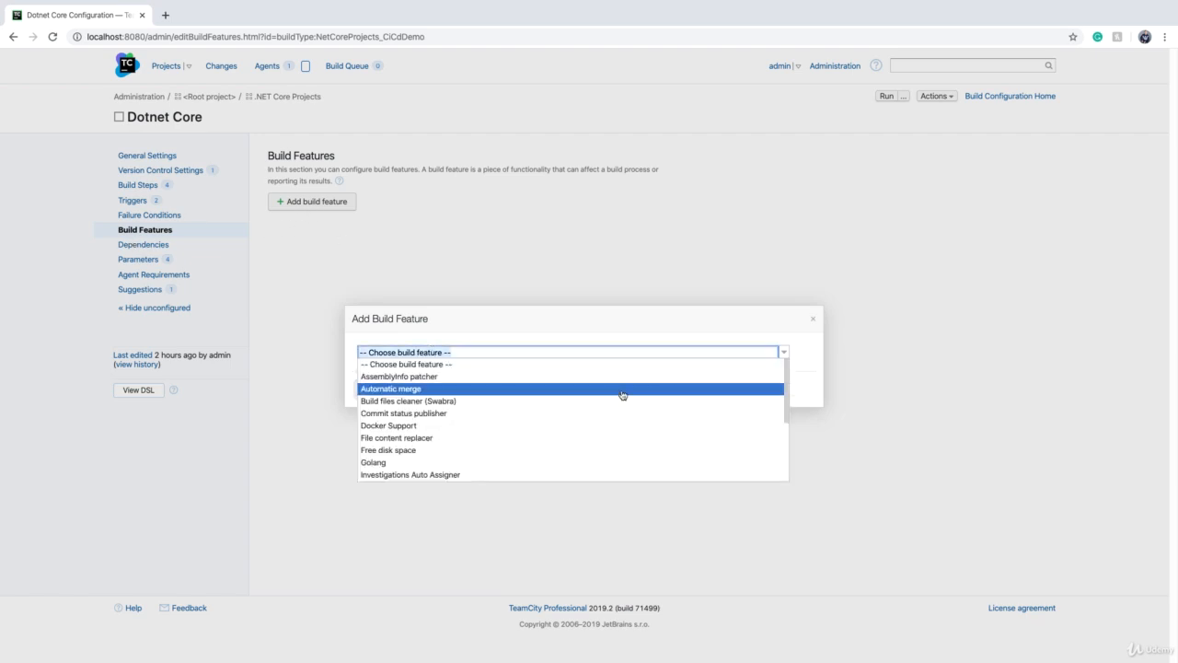
pyautogui.scroll(-1, 622, 394)
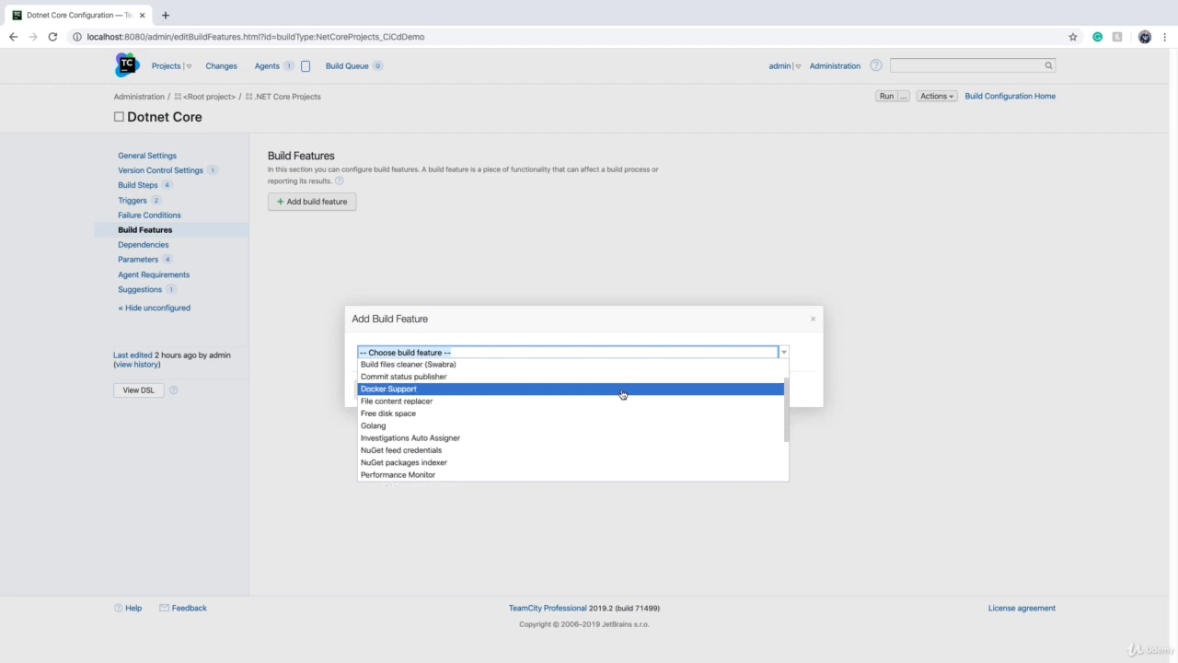
pyautogui.scroll(1, 622, 394)
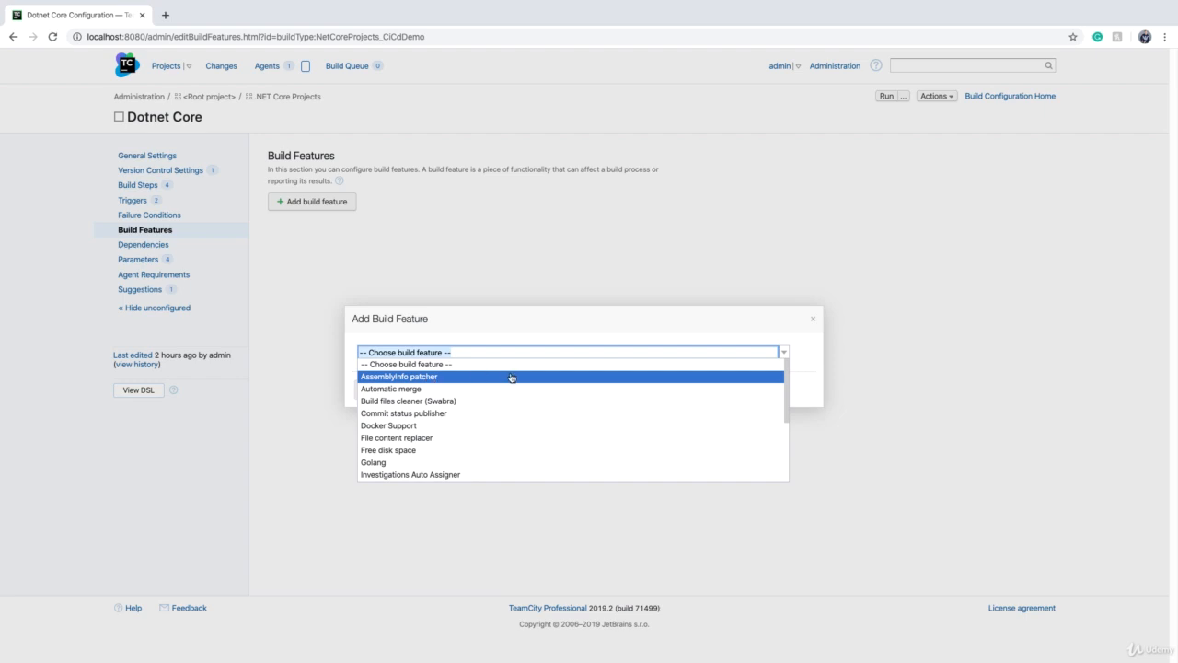
pyautogui.click(461, 389)
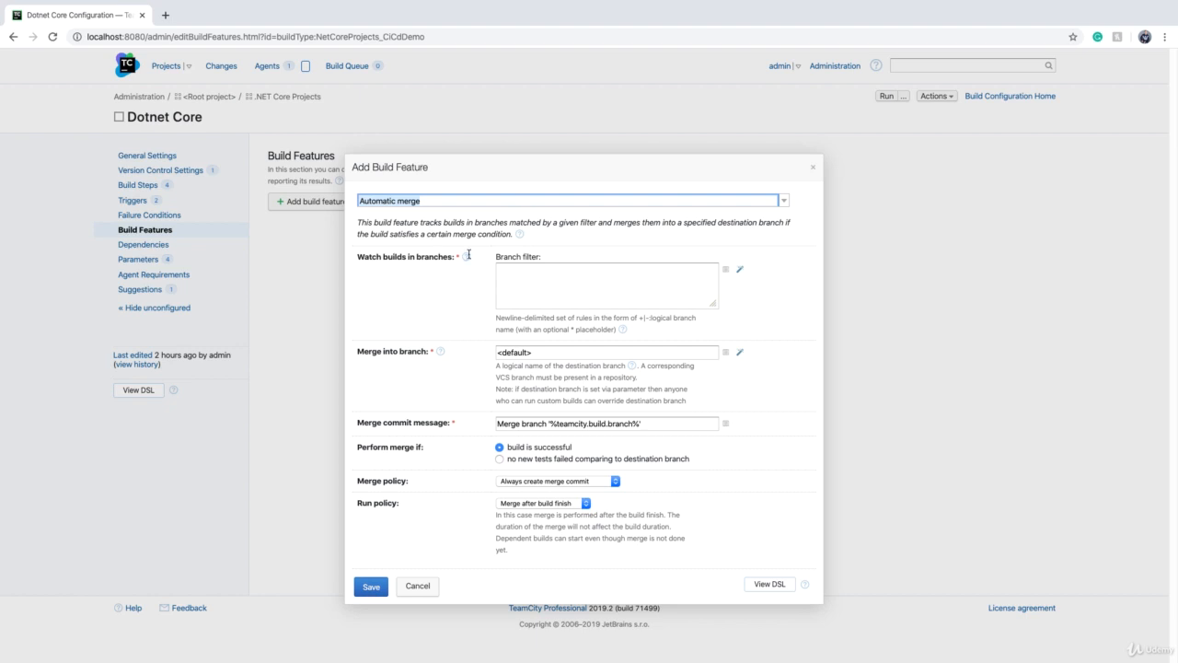
# Set the Automatic merge branch filter to +:* and -:rc on separate lines, and choose rc as the branch to merge into
pyautogui.click(560, 277)
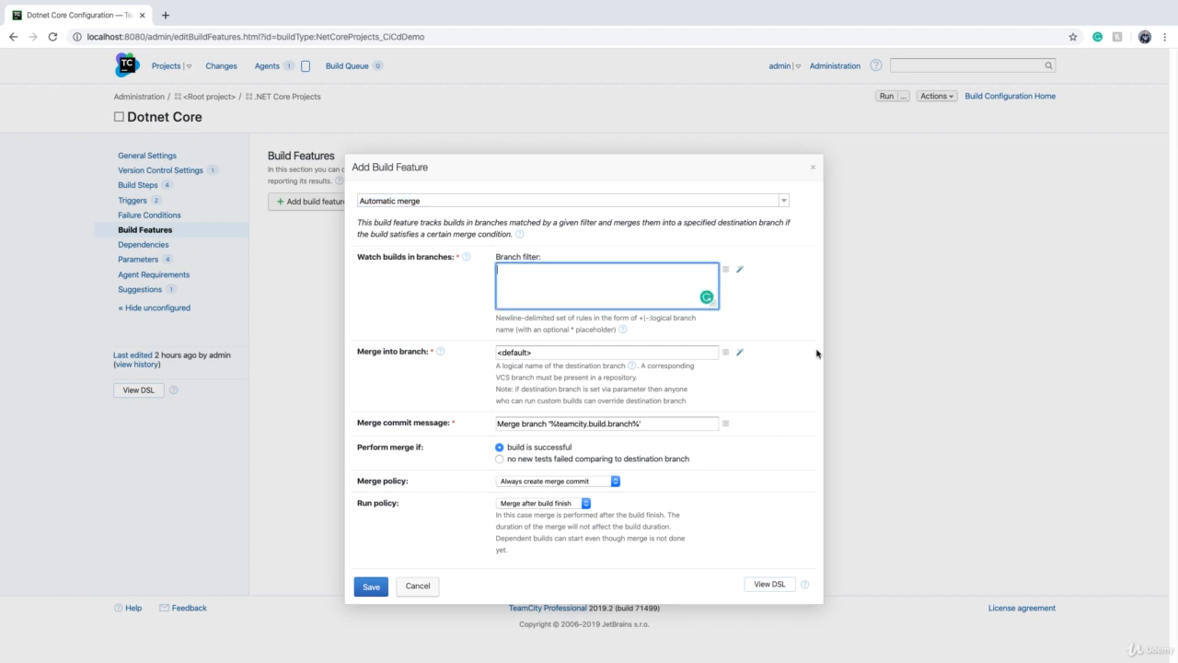
pyautogui.write('+:*')
pyautogui.press('Return')
pyautogui.write('-:rc')
pyautogui.click(741, 355)
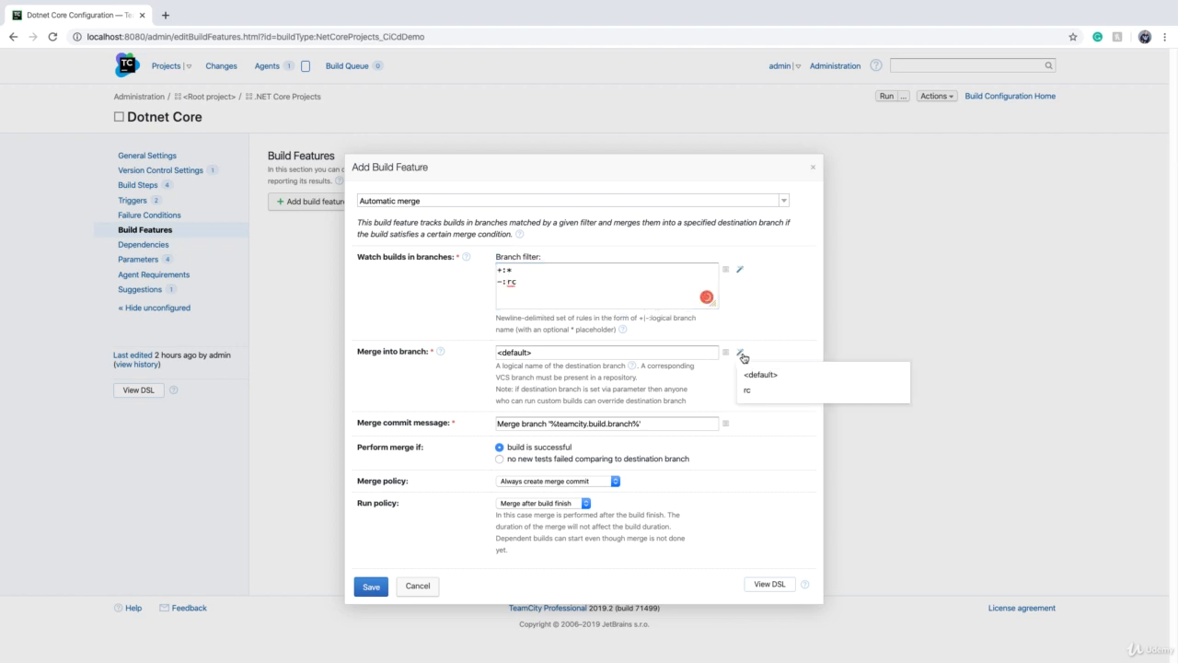
pyautogui.click(747, 390)
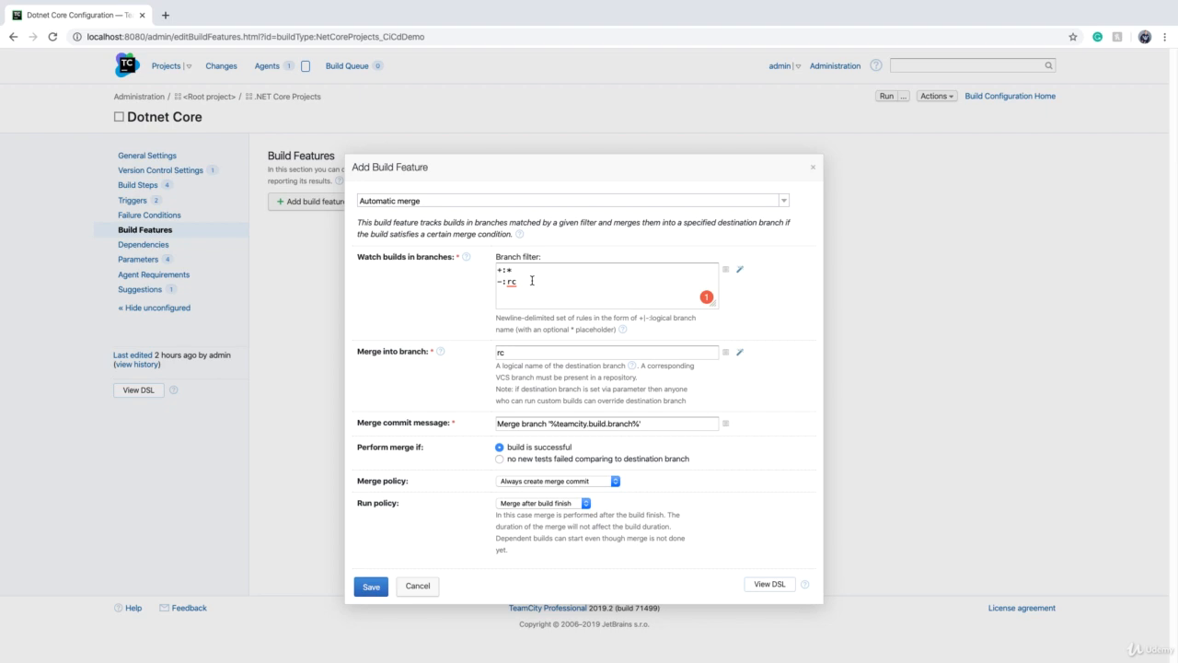
# Review the Automatic merge destination branch, commit message and branch filter, and close the dialog without saving the feature
pyautogui.doubleClick(512, 356)
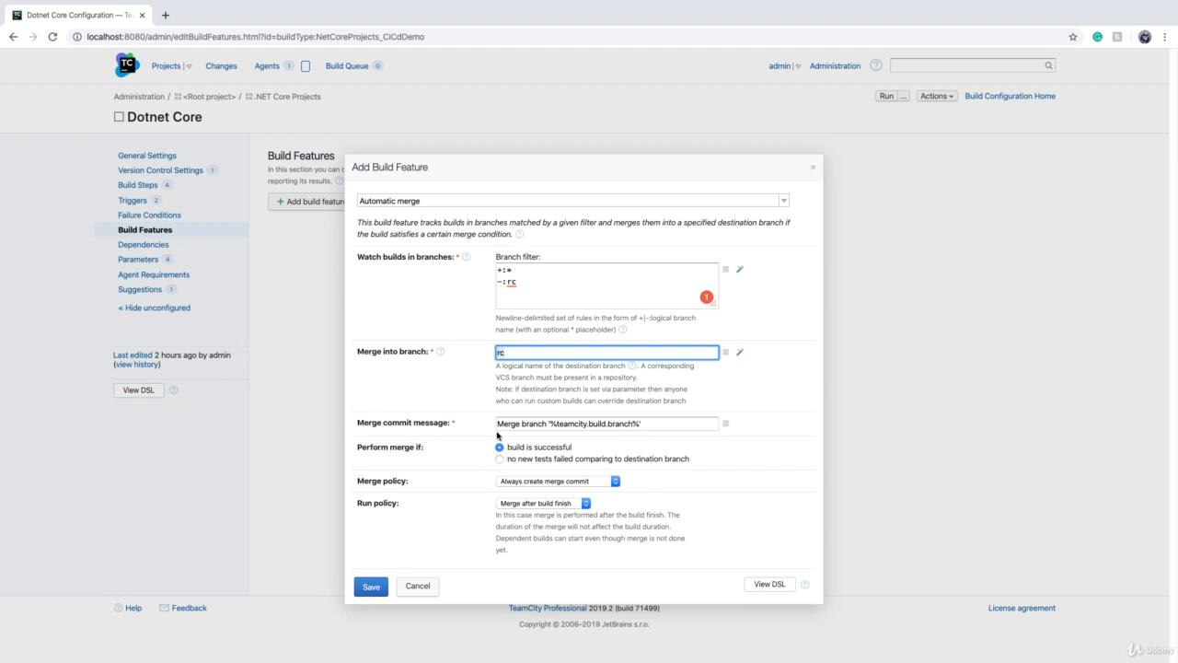
pyautogui.press('Tab')
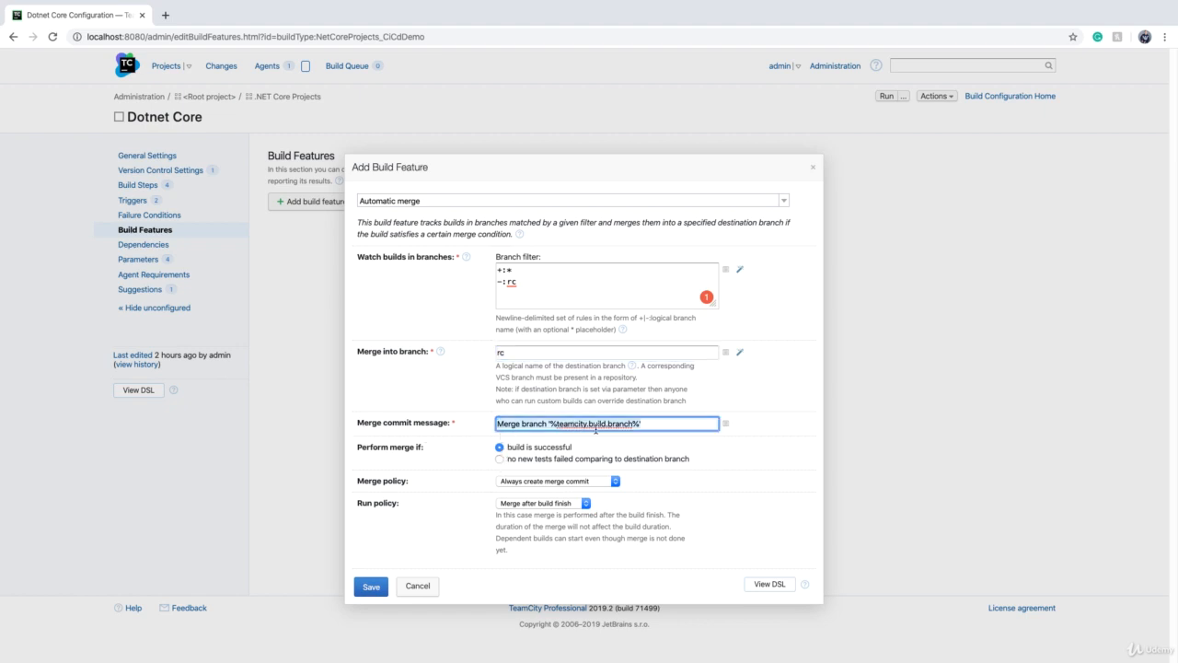
pyautogui.click(657, 425)
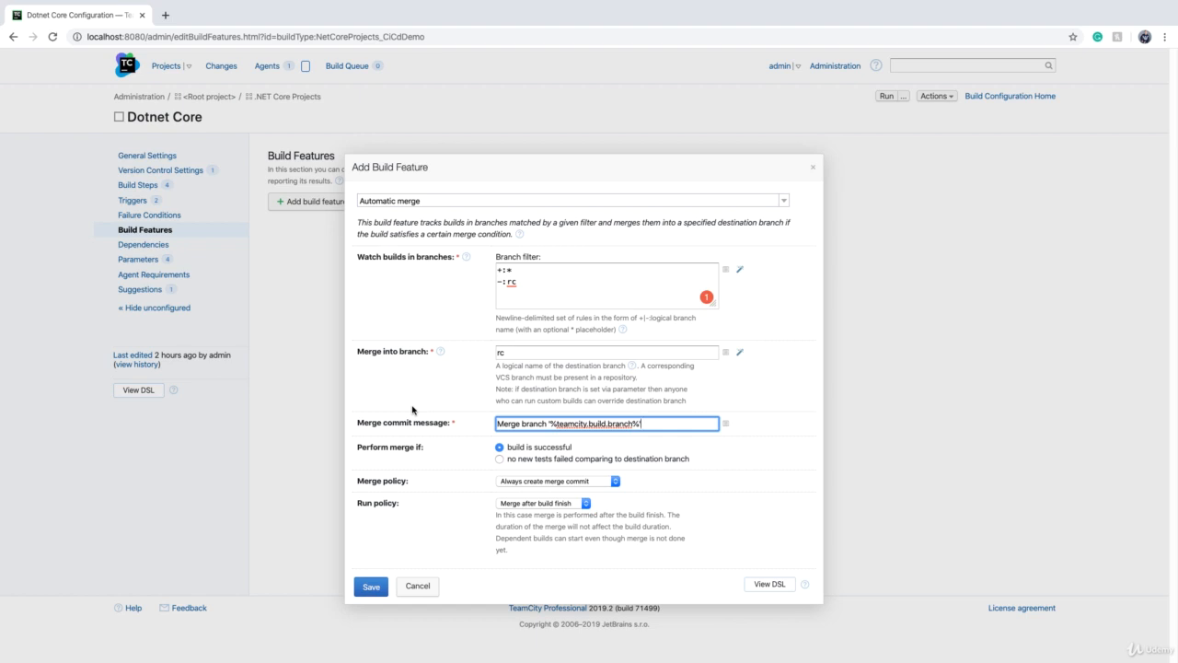
pyautogui.moveTo(521, 284); pyautogui.dragTo(461, 262)
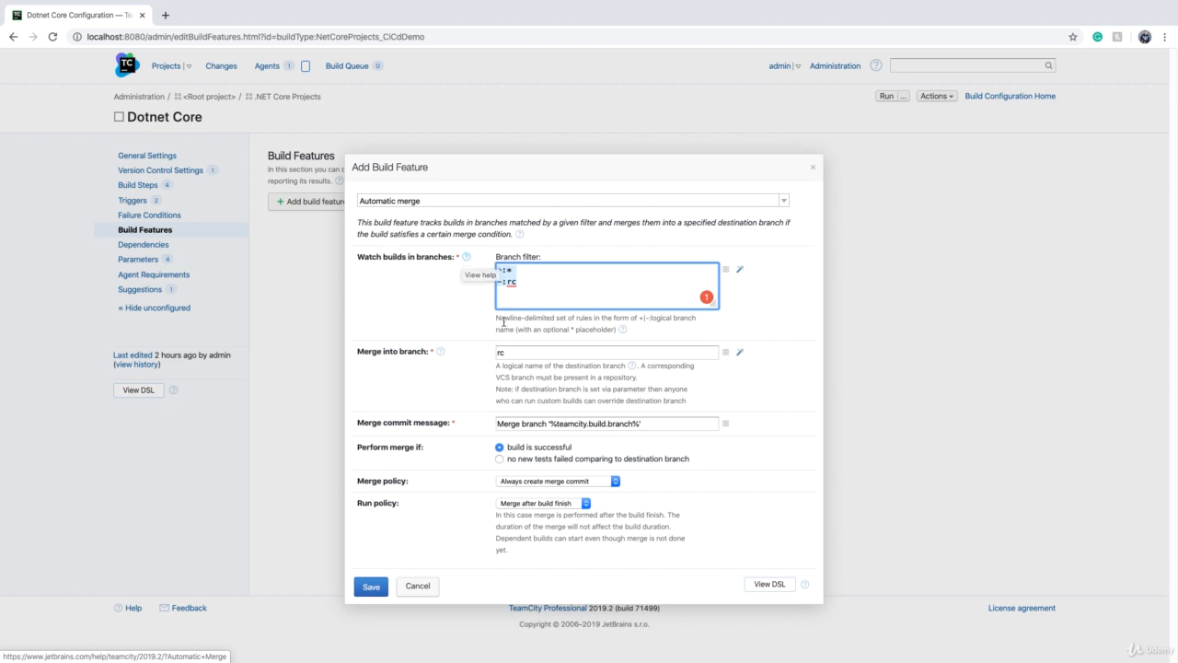
pyautogui.click(529, 356)
pyautogui.moveTo(529, 357); pyautogui.dragTo(486, 357)
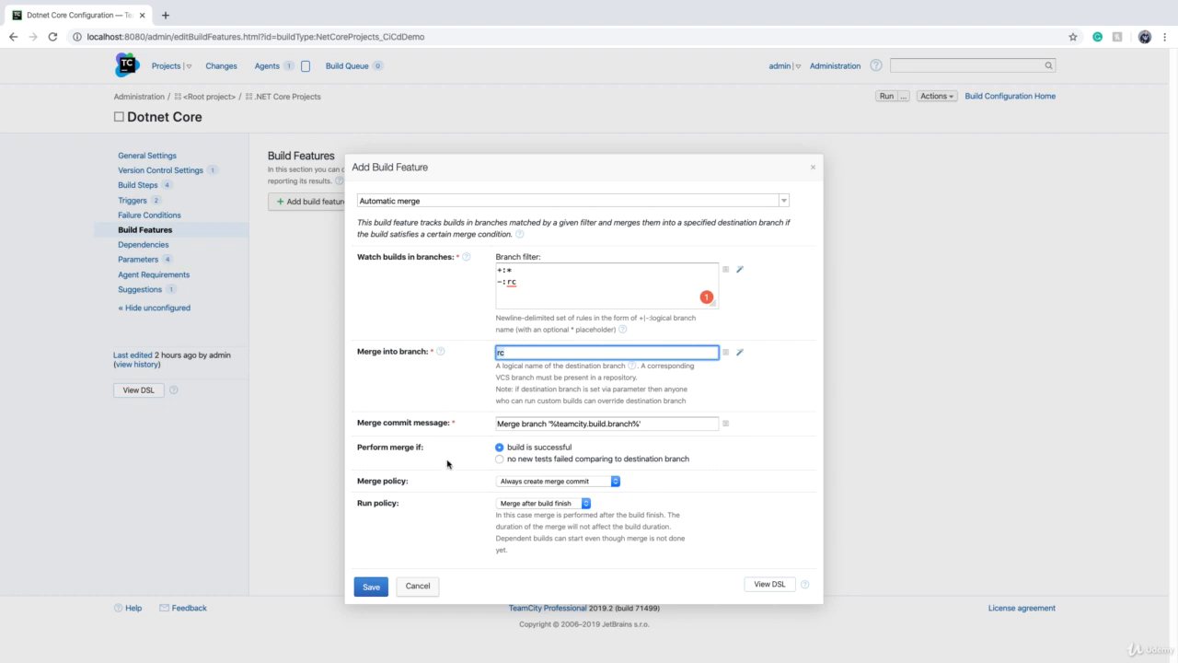
pyautogui.press('Escape')
# Start a new Commit status publisher build feature and set its VCS root to Dotnet Core Source
pyautogui.click(310, 201)
pyautogui.click(411, 352)
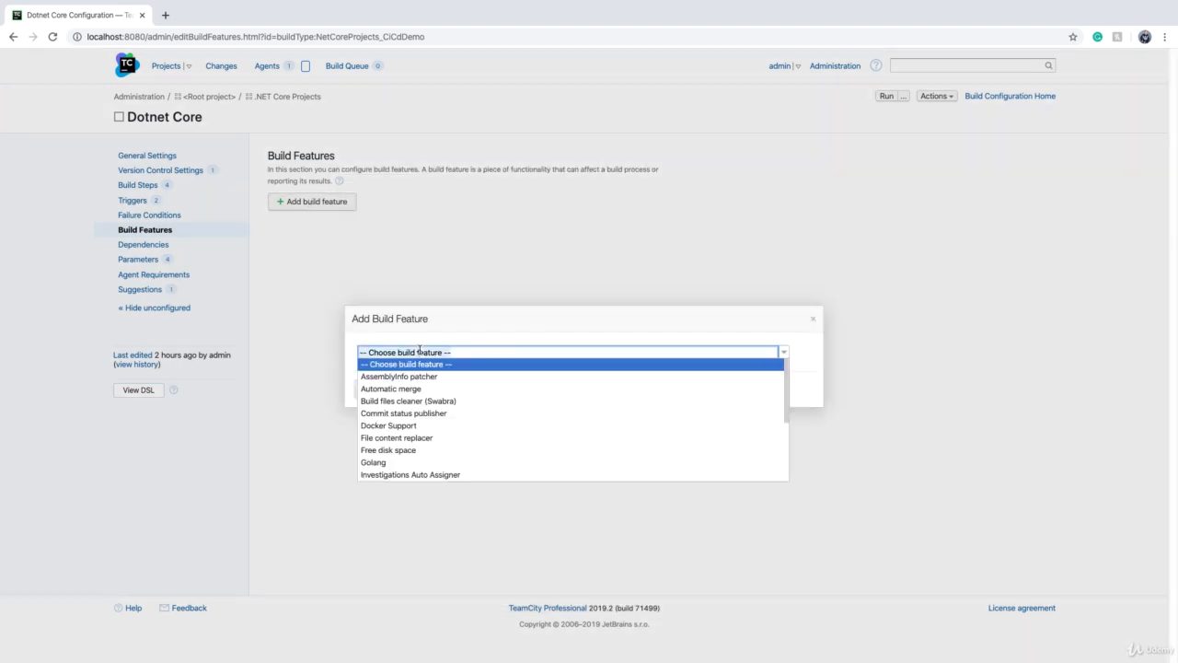
pyautogui.click(509, 415)
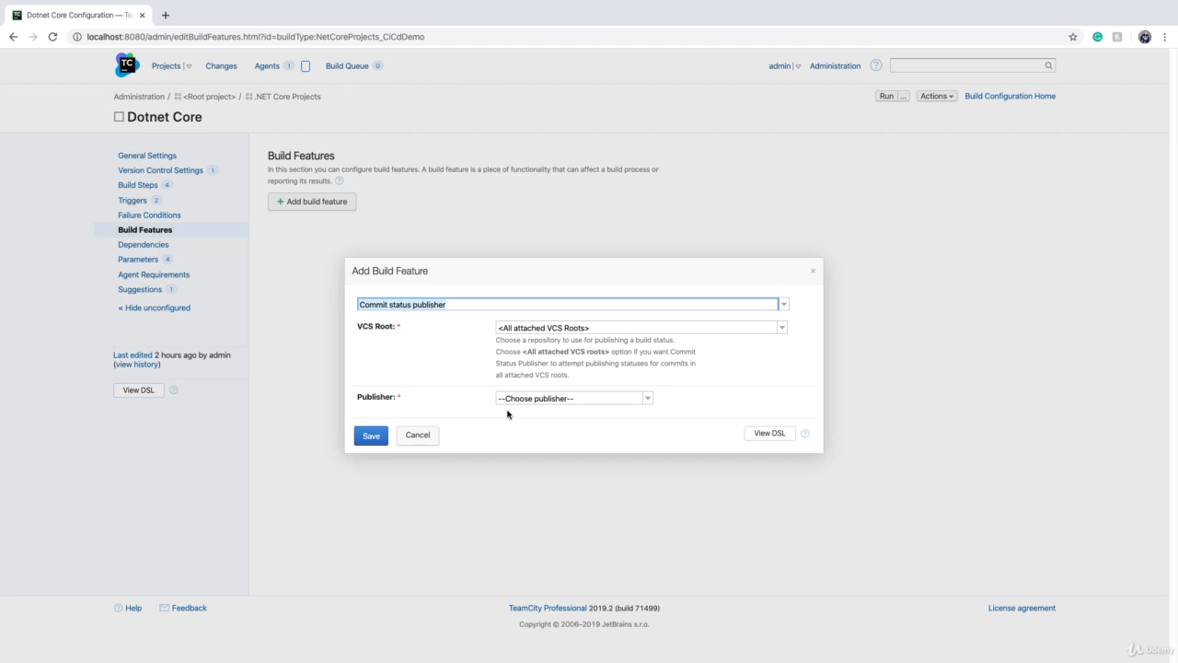
pyautogui.click(781, 328)
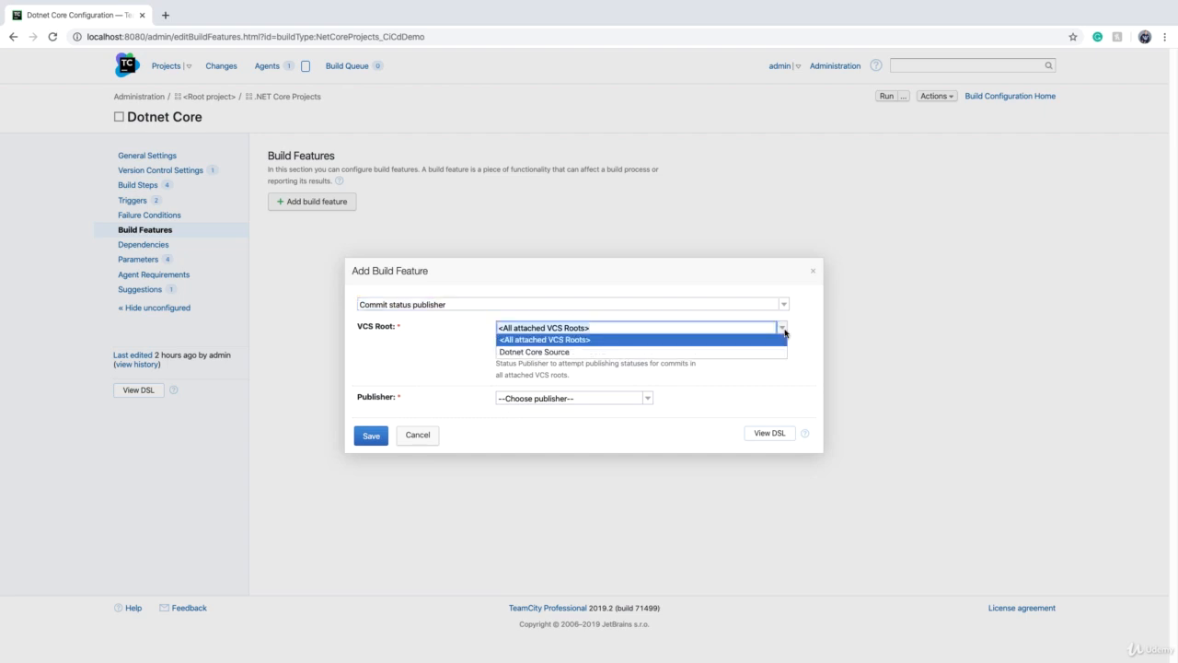
pyautogui.click(544, 351)
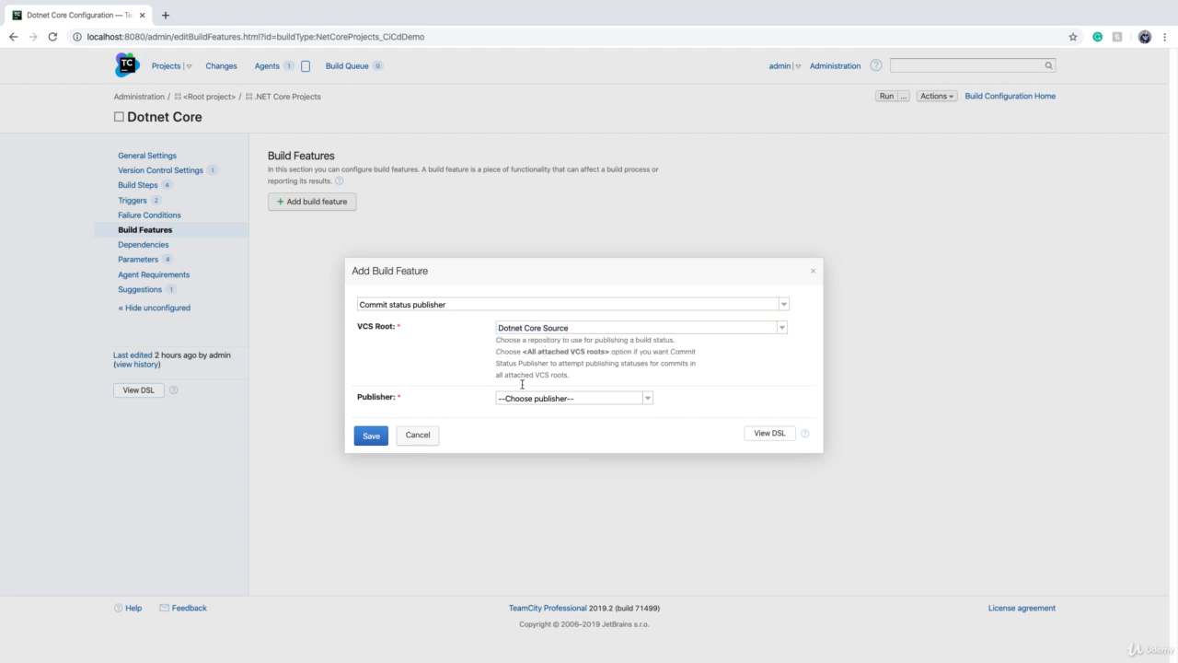
# Choose GitHub as the status publisher and set its authentication type to Password
pyautogui.click(648, 398)
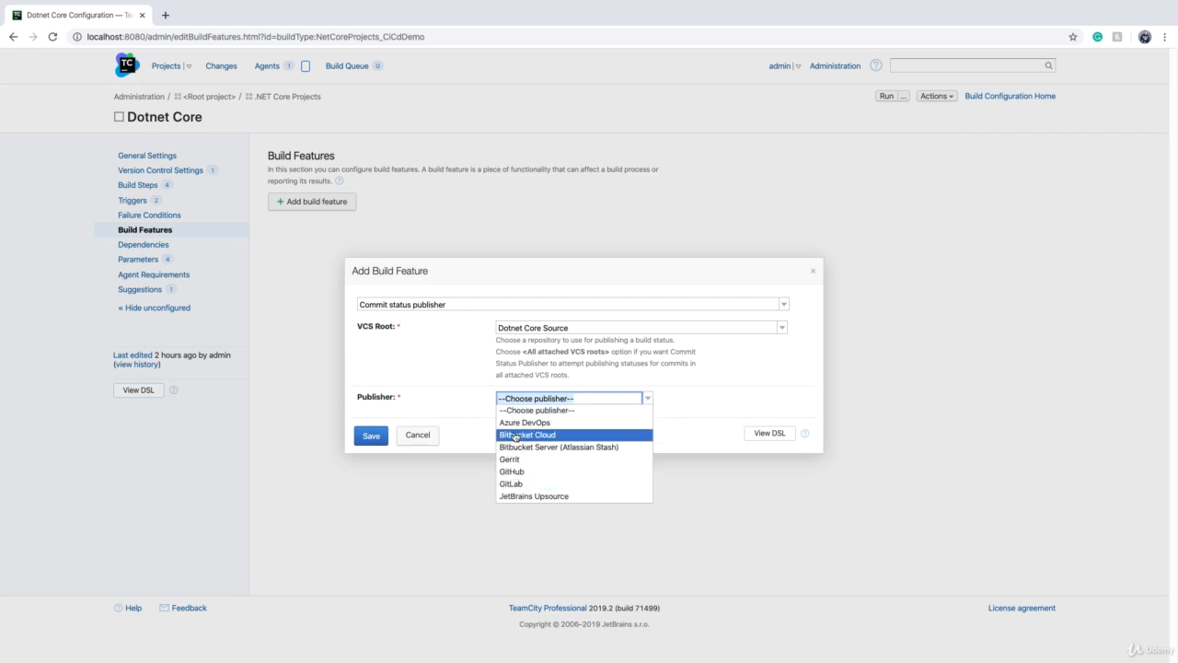
pyautogui.click(422, 384)
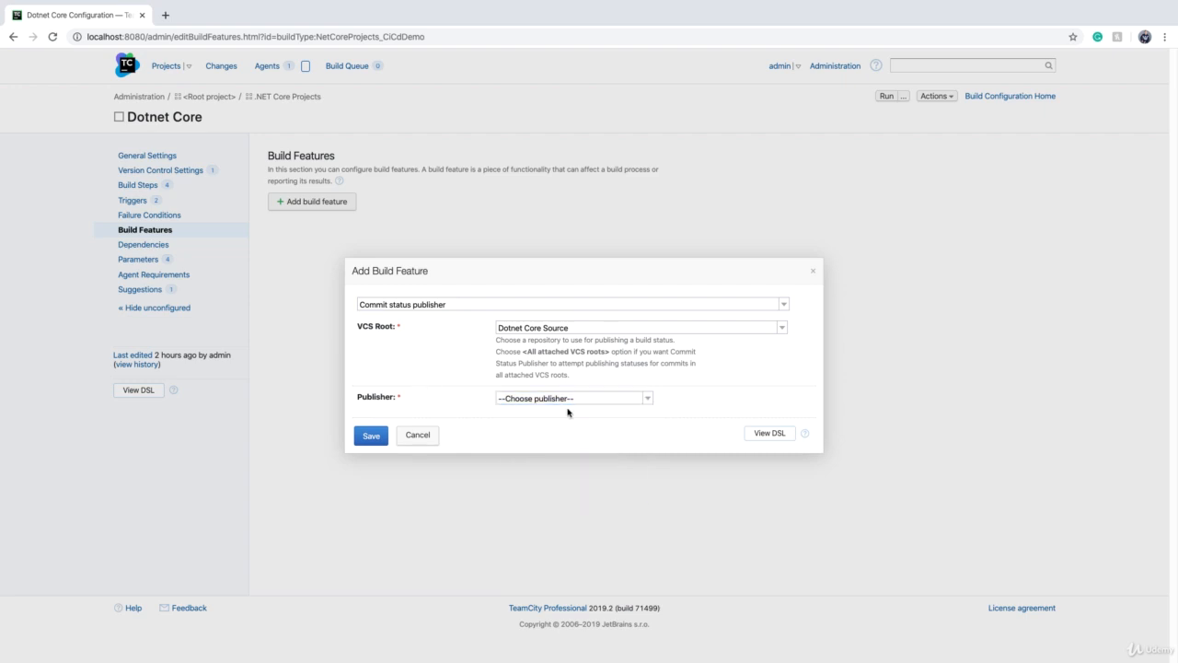
pyautogui.click(649, 399)
pyautogui.click(532, 484)
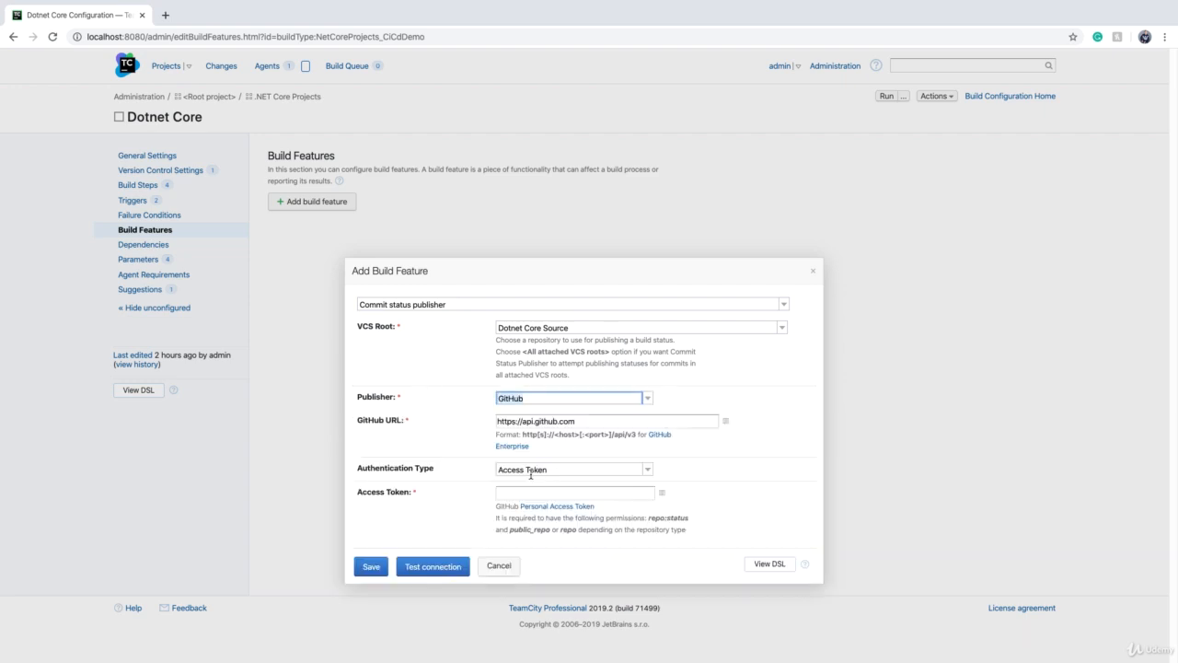
pyautogui.click(647, 471)
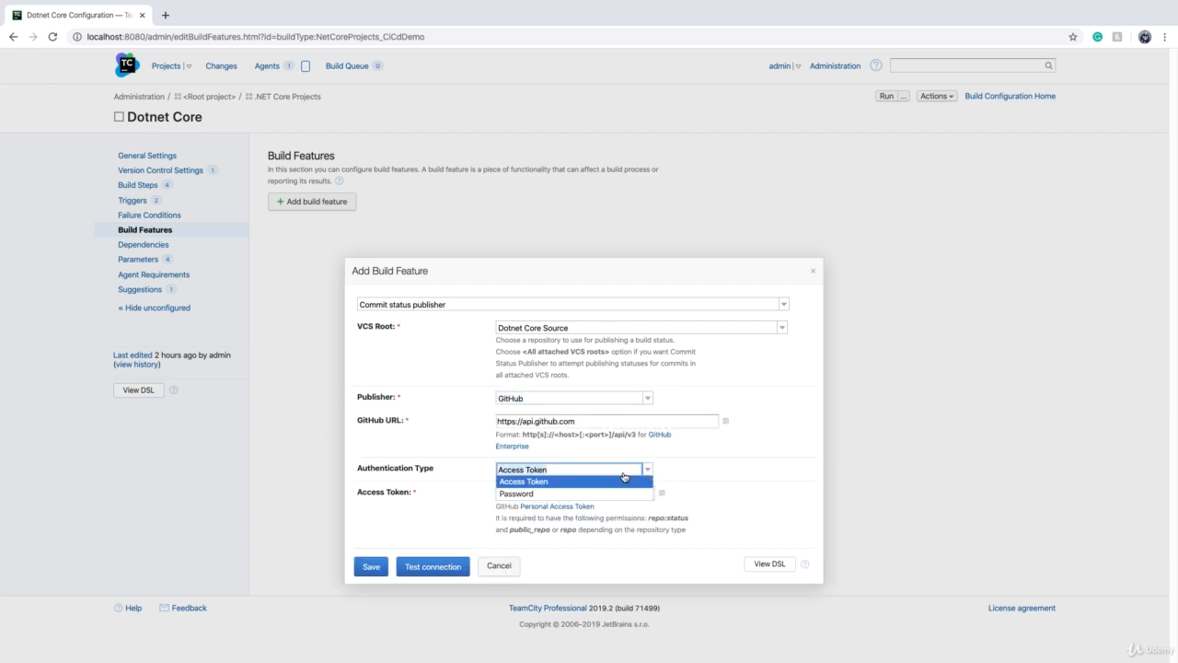
pyautogui.click(537, 493)
# Fill in the GitHub username and the GitHub password for the status publisher
pyautogui.click(538, 492)
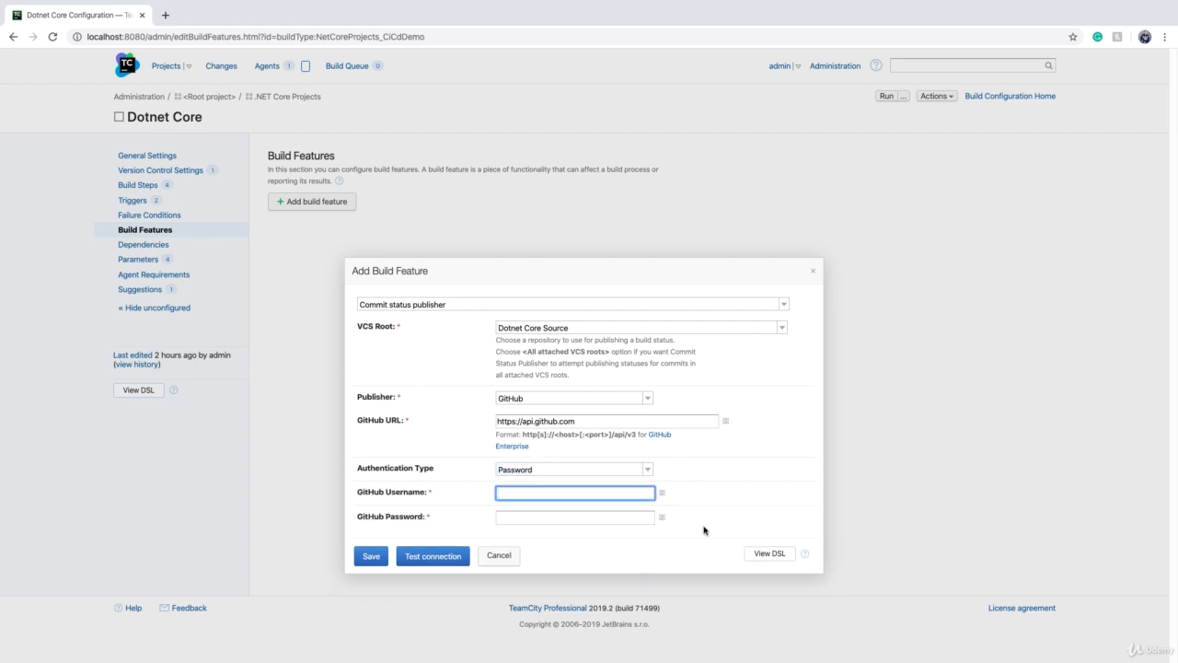
pyautogui.write('teamcity-octopus')
pyautogui.press('Tab')
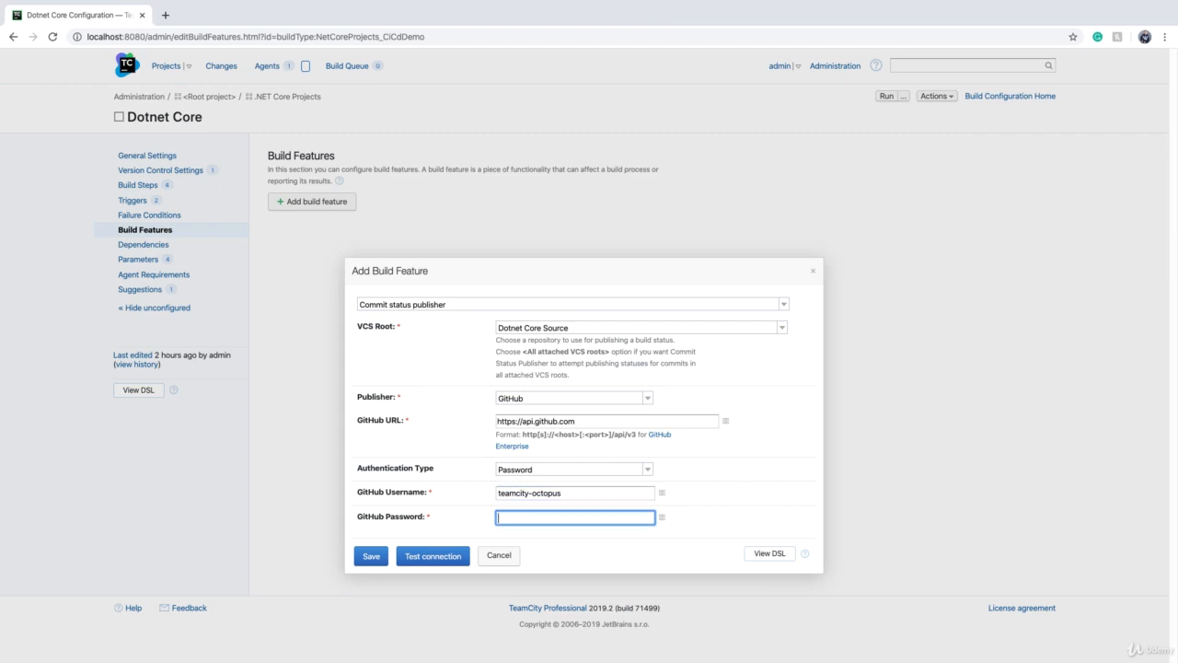
pyautogui.write('*********')
# Test the publisher's connection to GitHub and save the Commit status publisher feature
pyautogui.click(433, 555)
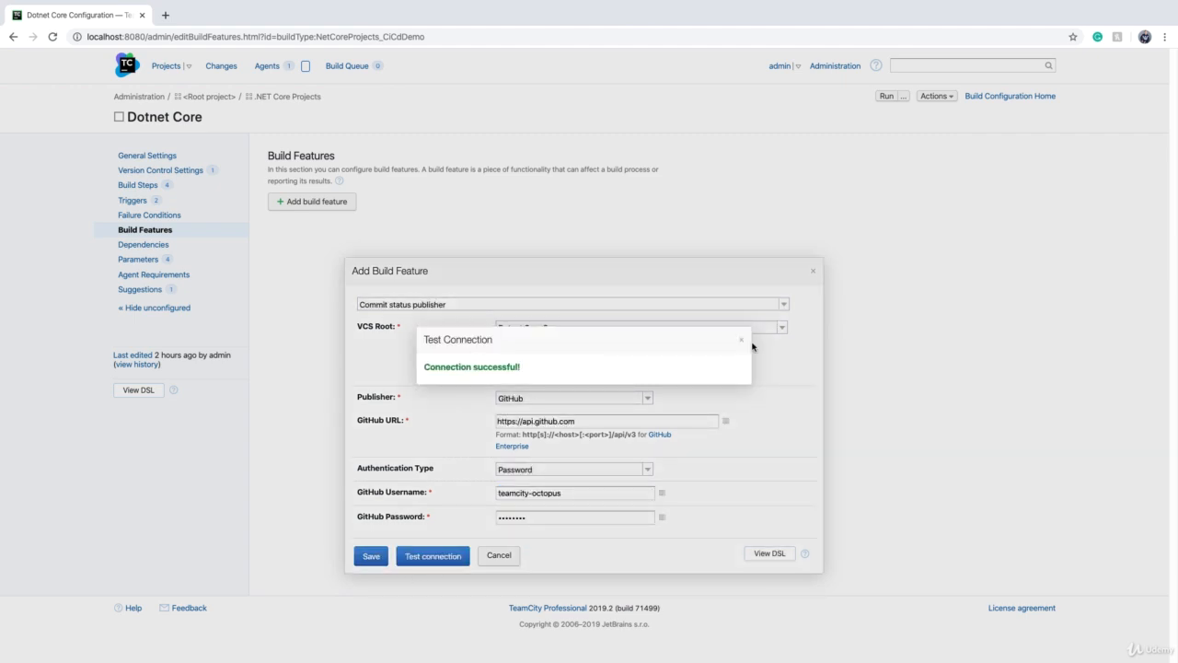
pyautogui.click(746, 339)
pyautogui.click(371, 556)
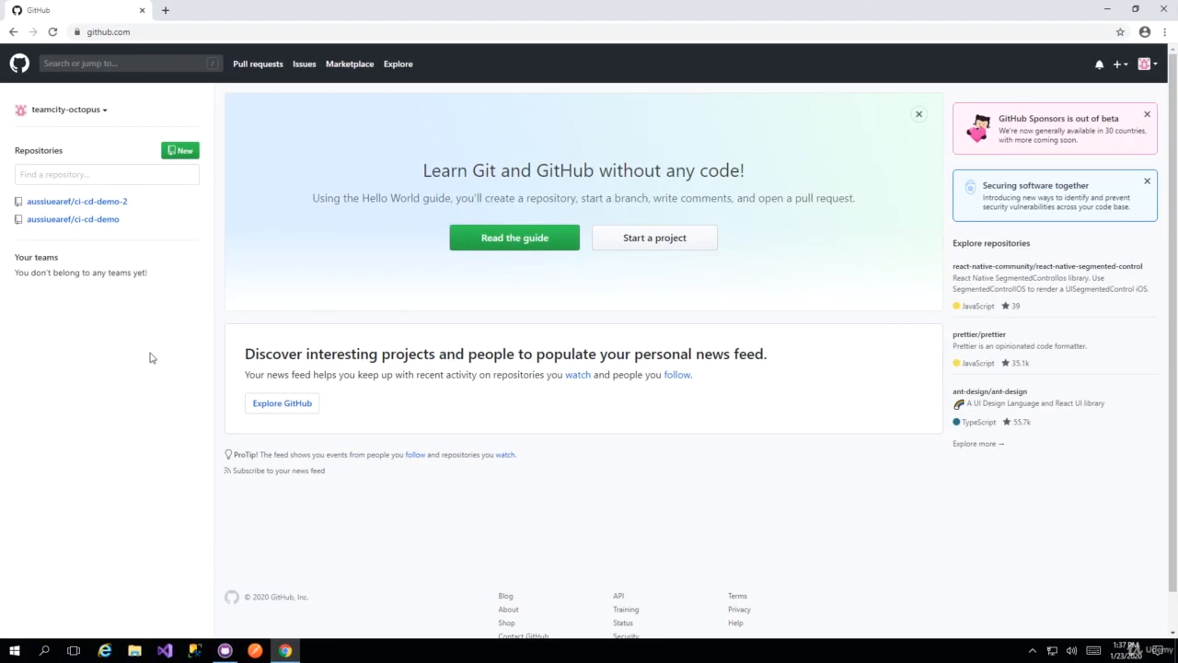
# Switch to GitHub, create a pull request from rc into master in the ci-cd-demo repository, and show all its checks
pyautogui.click(71, 221)
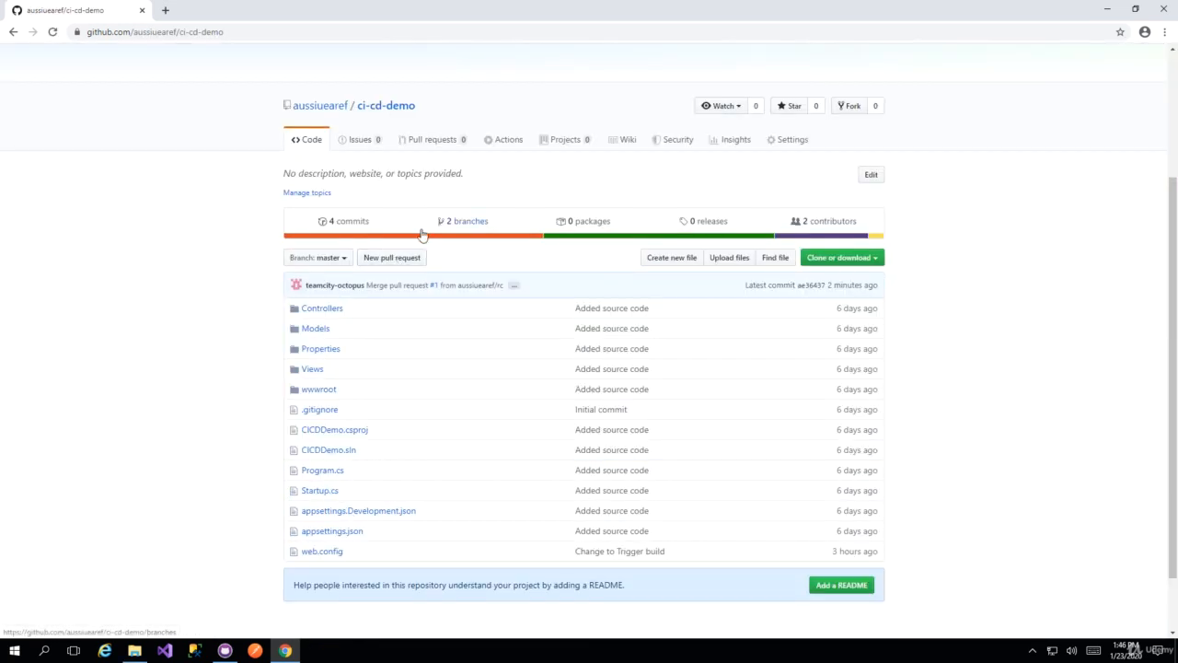
pyautogui.click(387, 261)
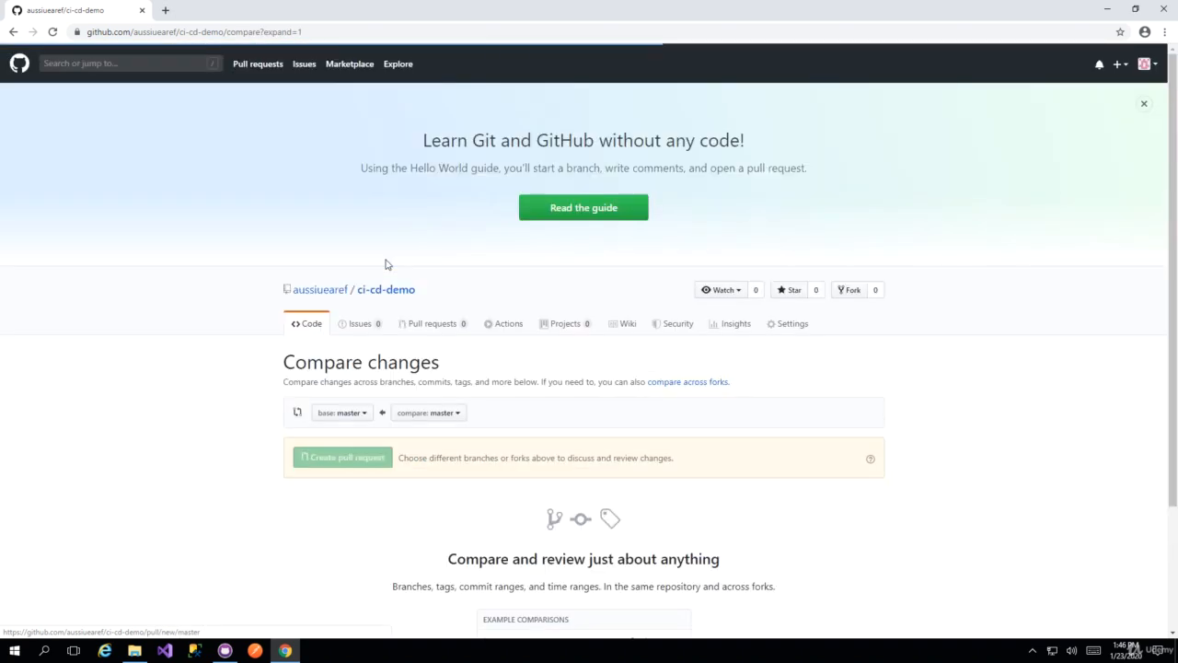
pyautogui.click(460, 414)
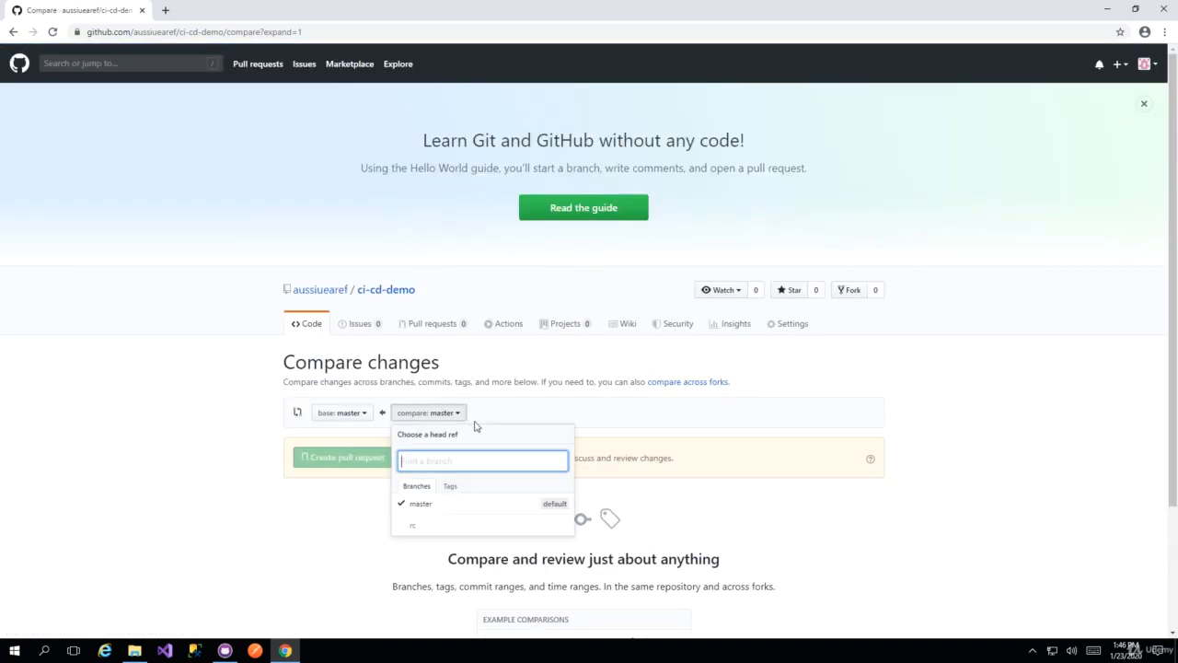
pyautogui.click(449, 531)
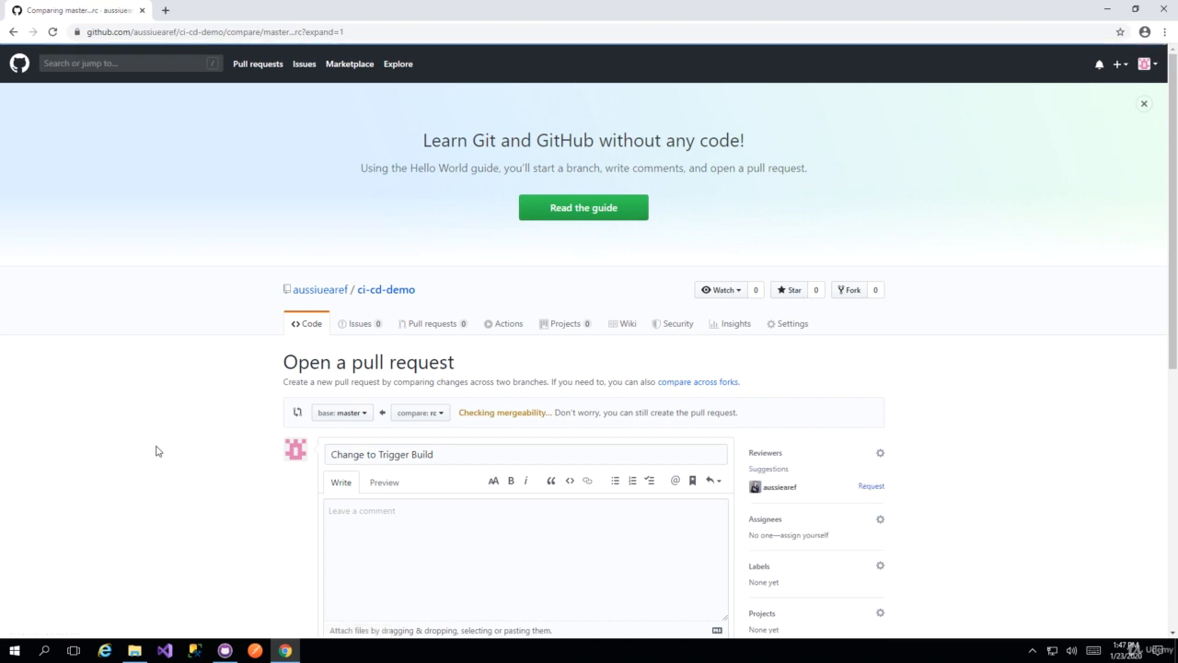
pyautogui.scroll(-2, 157, 451)
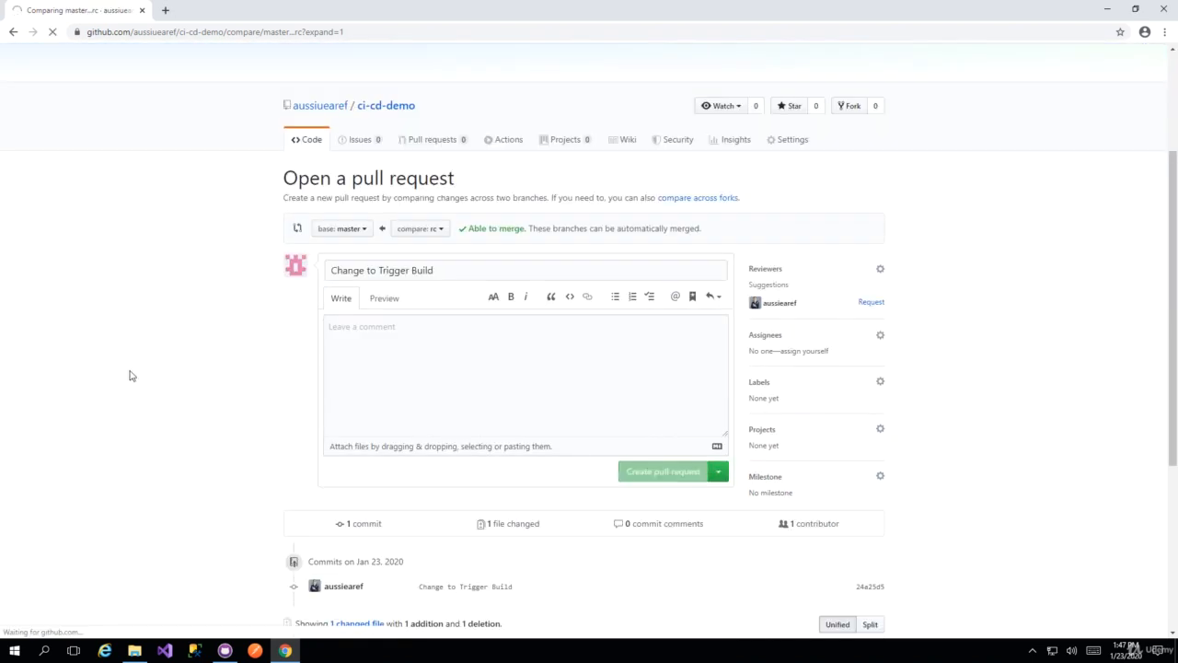
pyautogui.scroll(-3, 130, 376)
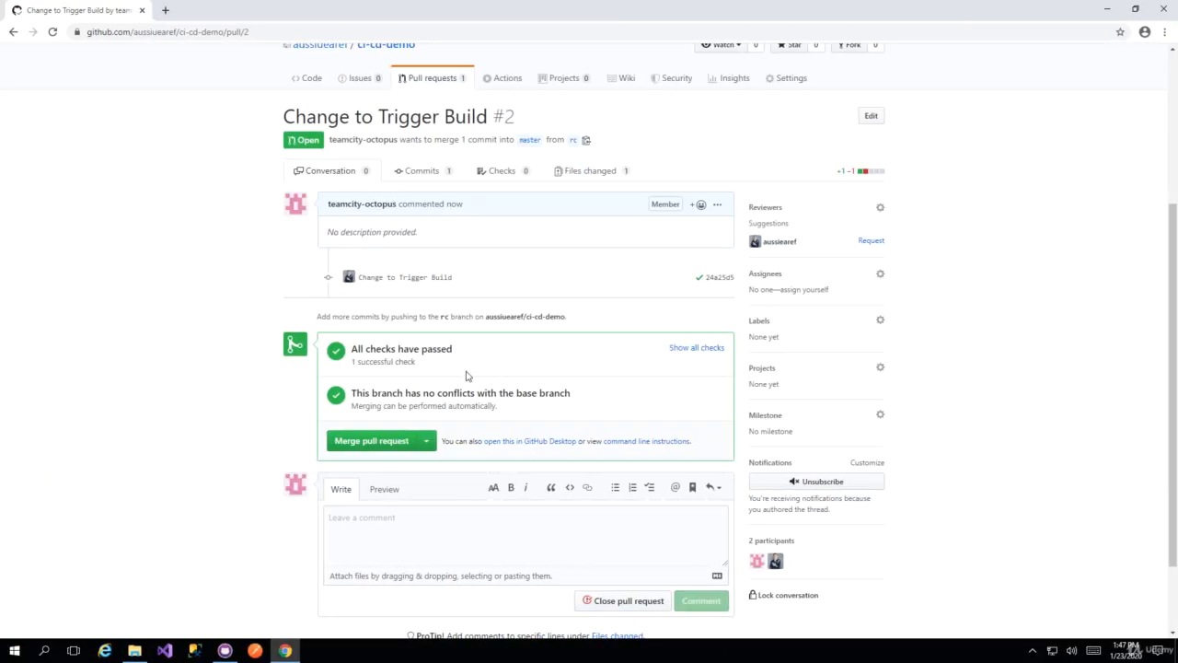
pyautogui.click(695, 348)
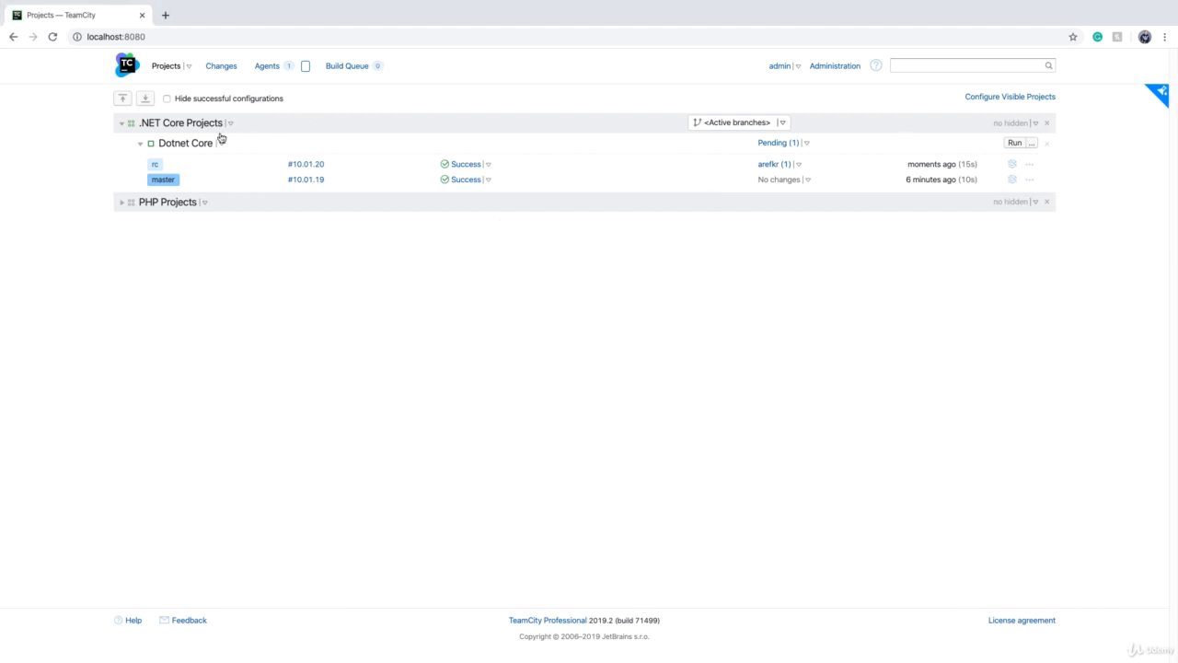
# Open the Build Features settings of the Dotnet Core build configuration in .NET Core Projects
pyautogui.click(186, 143)
pyautogui.click(975, 96)
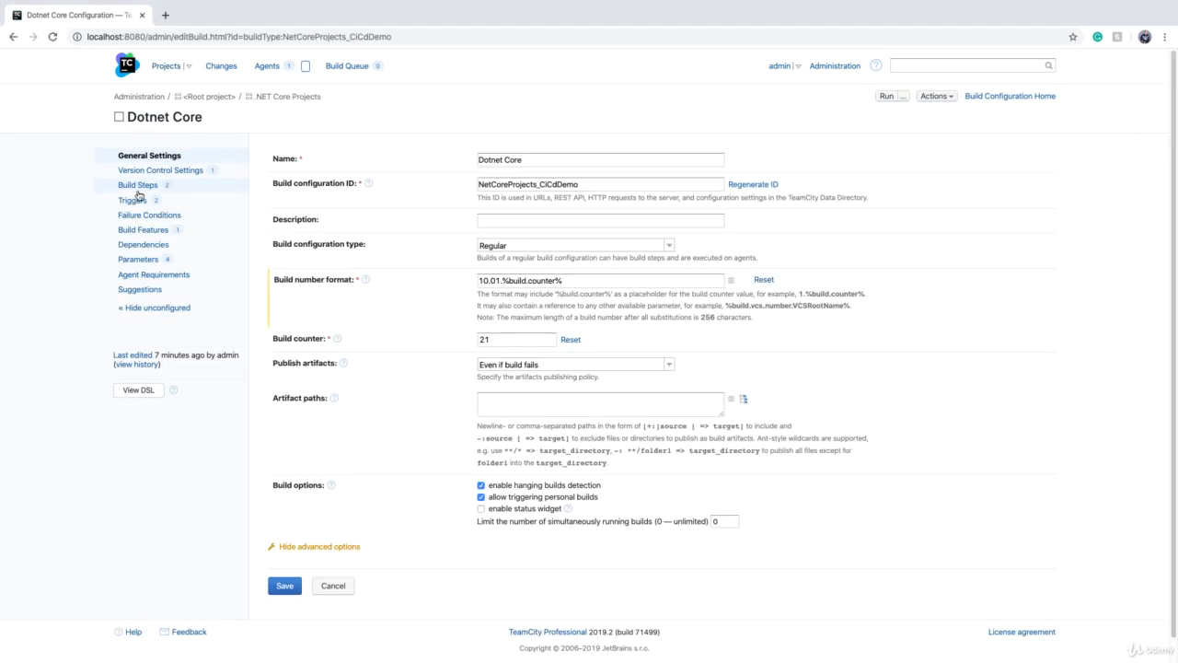
pyautogui.click(135, 231)
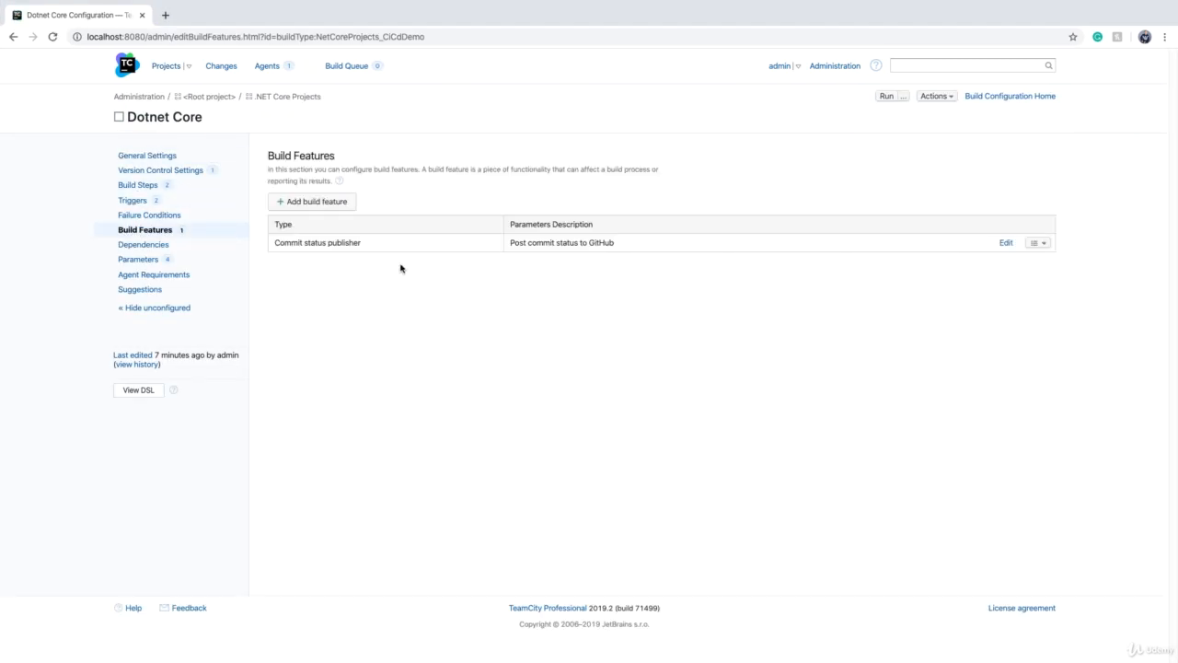
# Examine the available build feature types and the File content replacer options, then close the new feature without saving
pyautogui.click(321, 206)
pyautogui.click(783, 352)
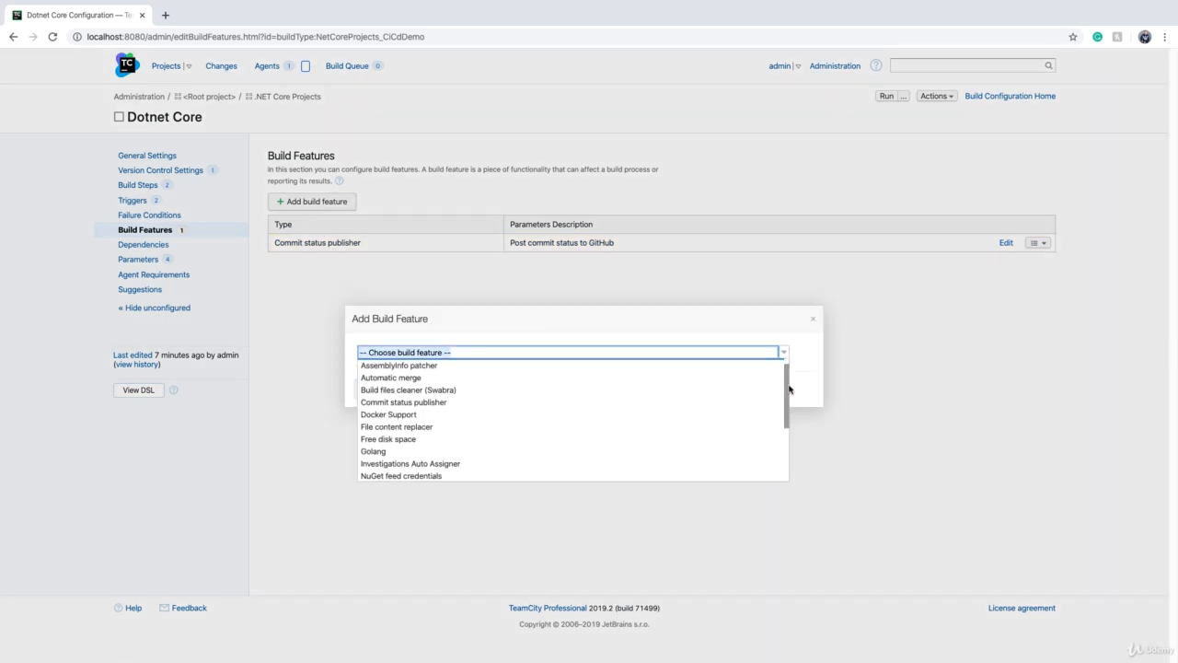
pyautogui.moveTo(789, 382)
pyautogui.mouseDown()
pyautogui.moveTo(788, 419)
pyautogui.moveTo(785, 371)
pyautogui.mouseUp()
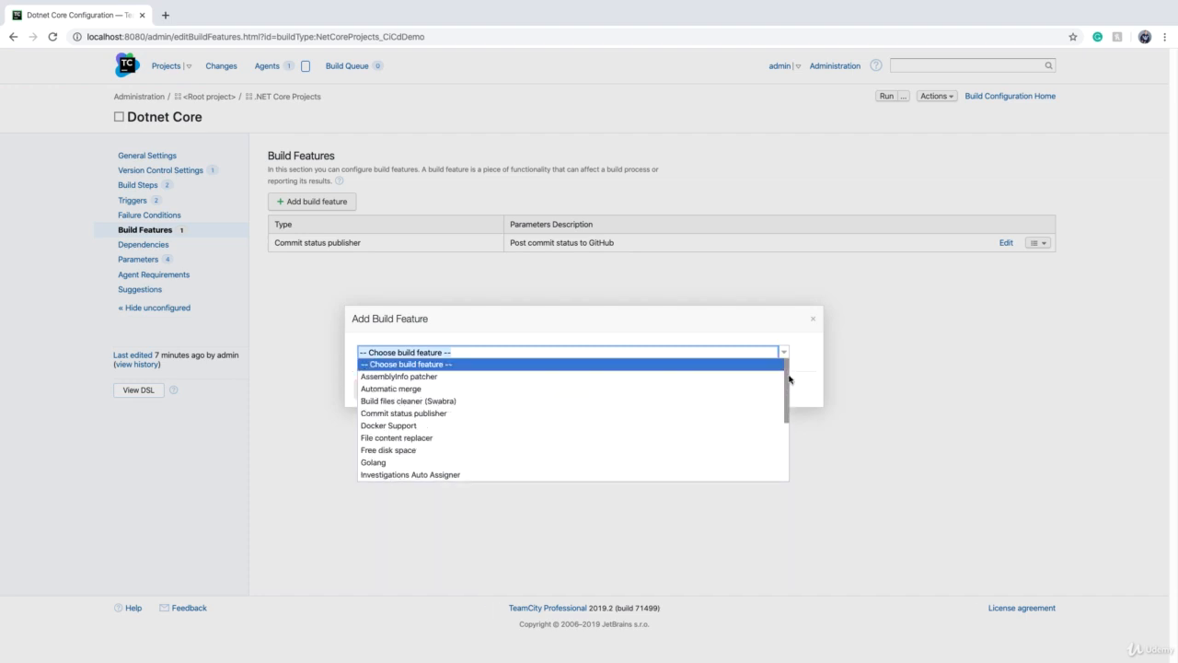
pyautogui.moveTo(784, 393); pyautogui.dragTo(789, 418)
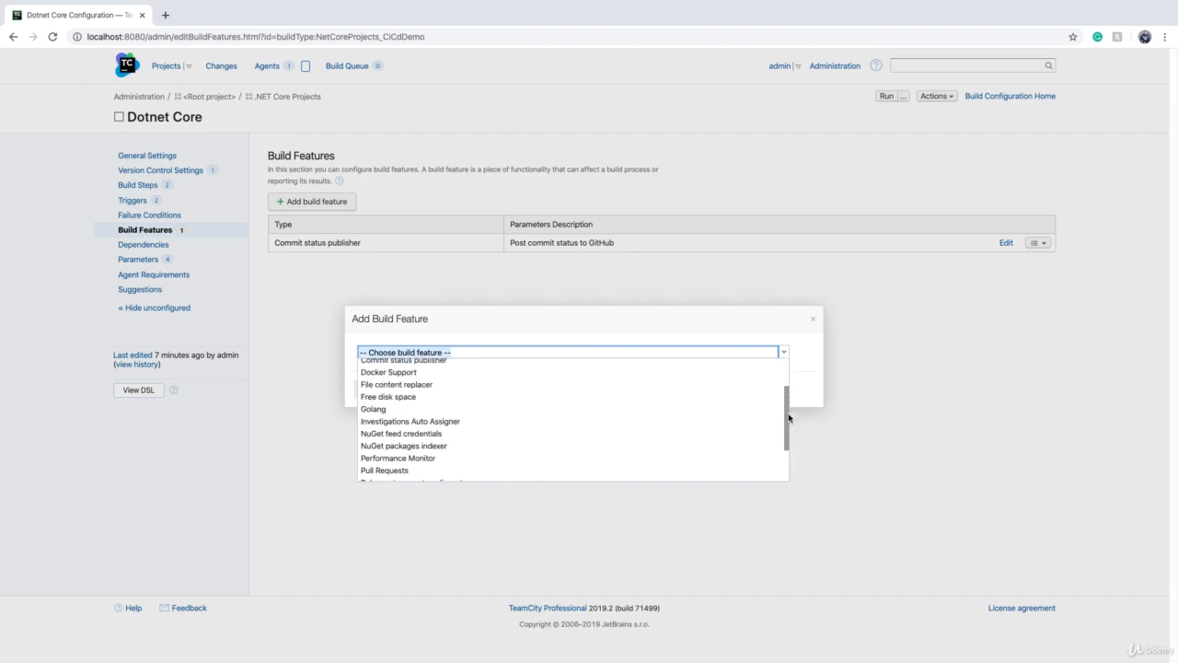
pyautogui.click(395, 385)
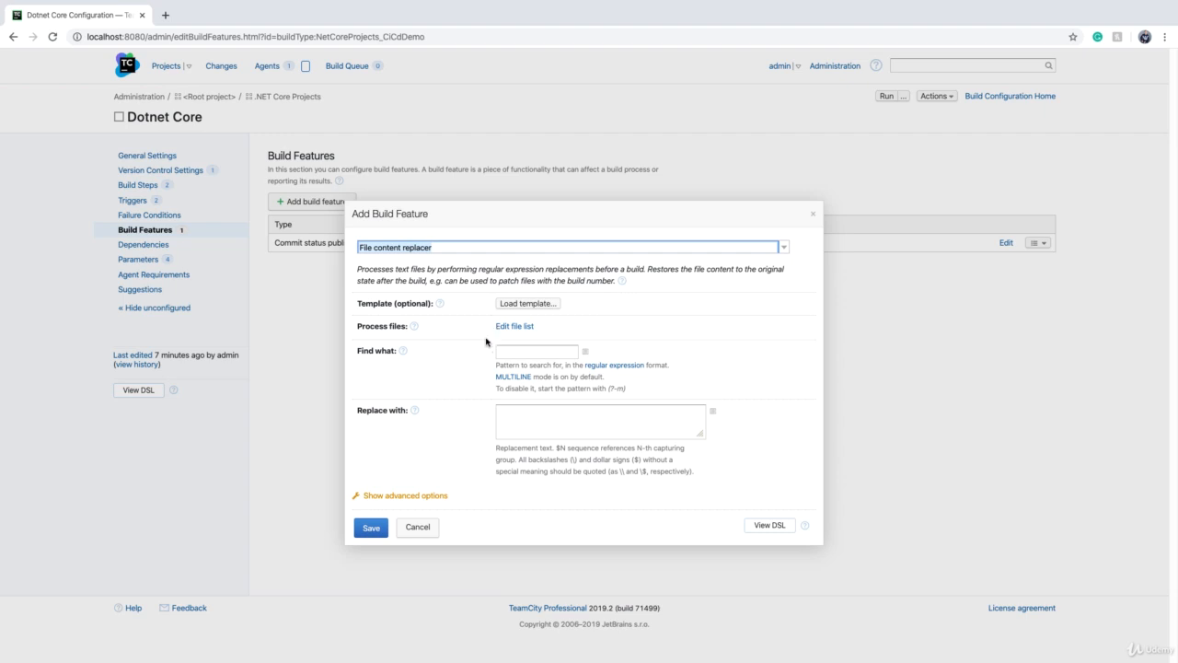
pyautogui.click(443, 369)
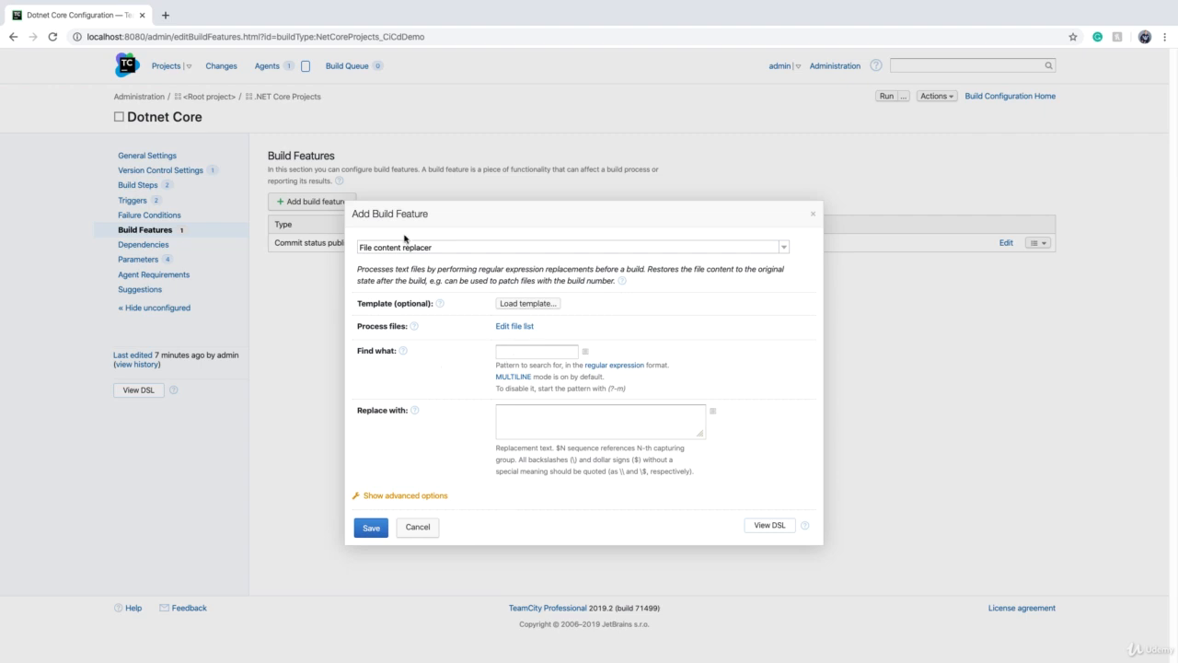
pyautogui.click(416, 528)
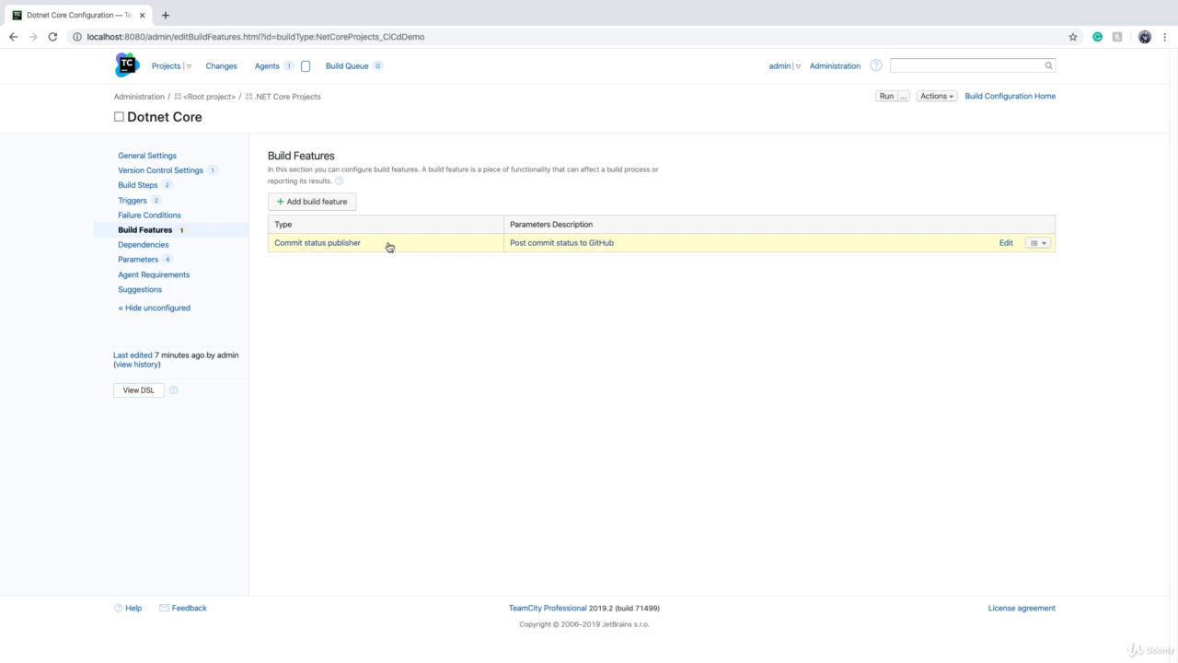
# Review the Free disk space build feature and its required free space setting, then dismiss it without saving
pyautogui.click(333, 206)
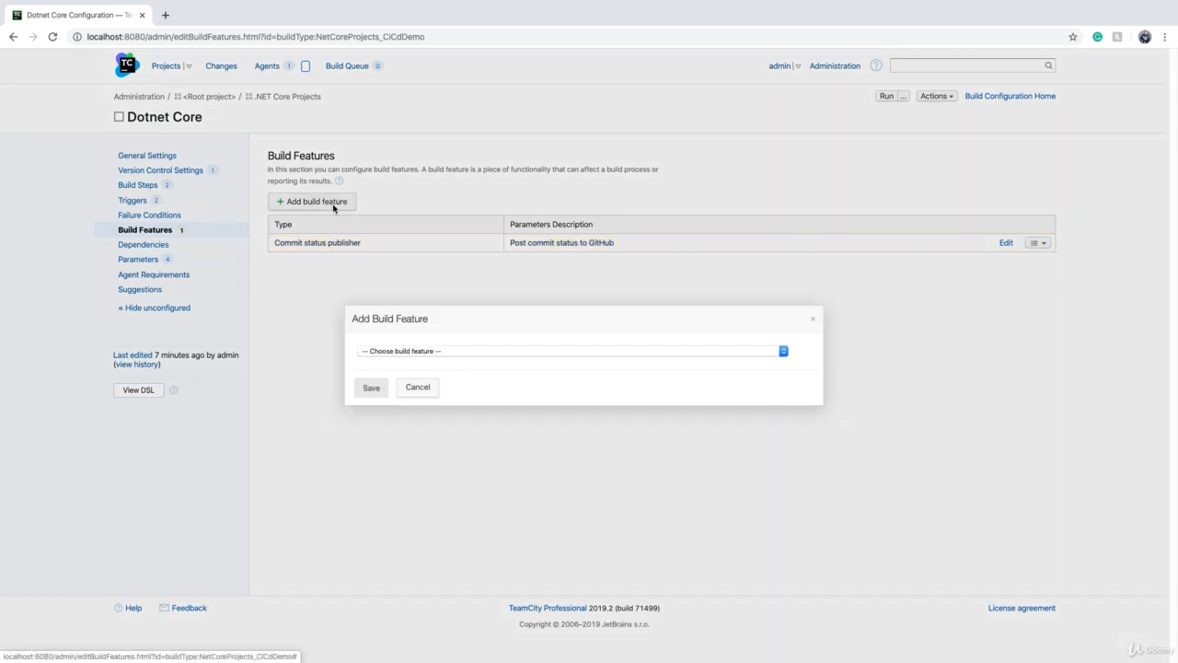
pyautogui.click(784, 353)
pyautogui.scroll(-5, 789, 433)
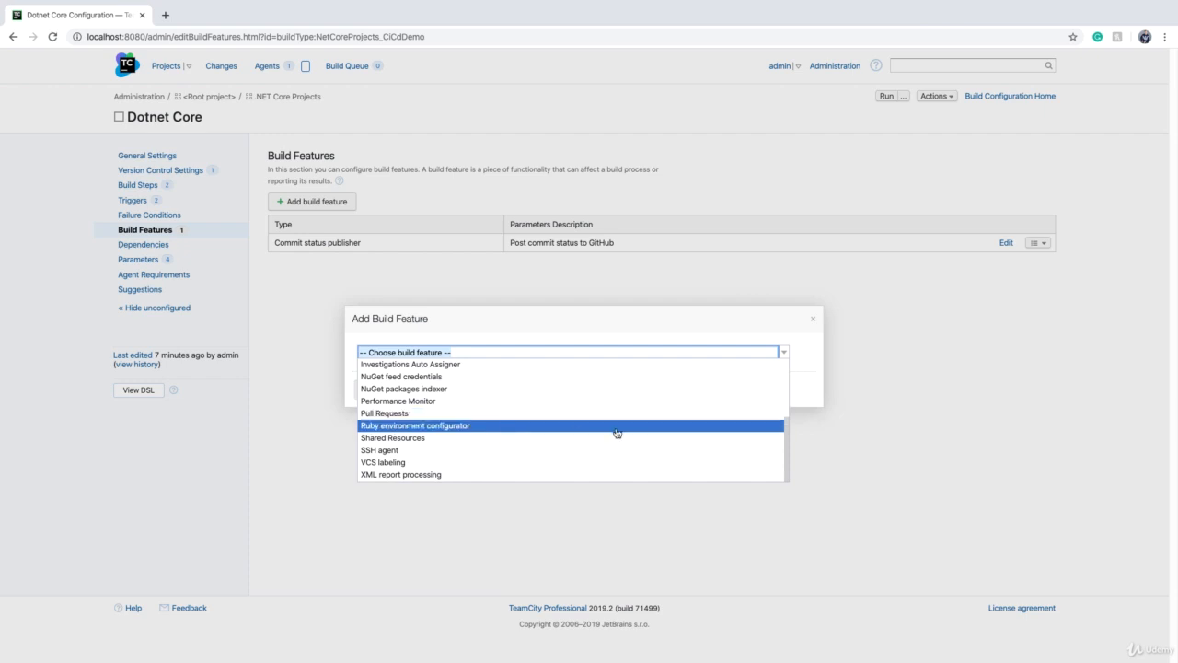
pyautogui.moveTo(787, 442); pyautogui.dragTo(787, 416)
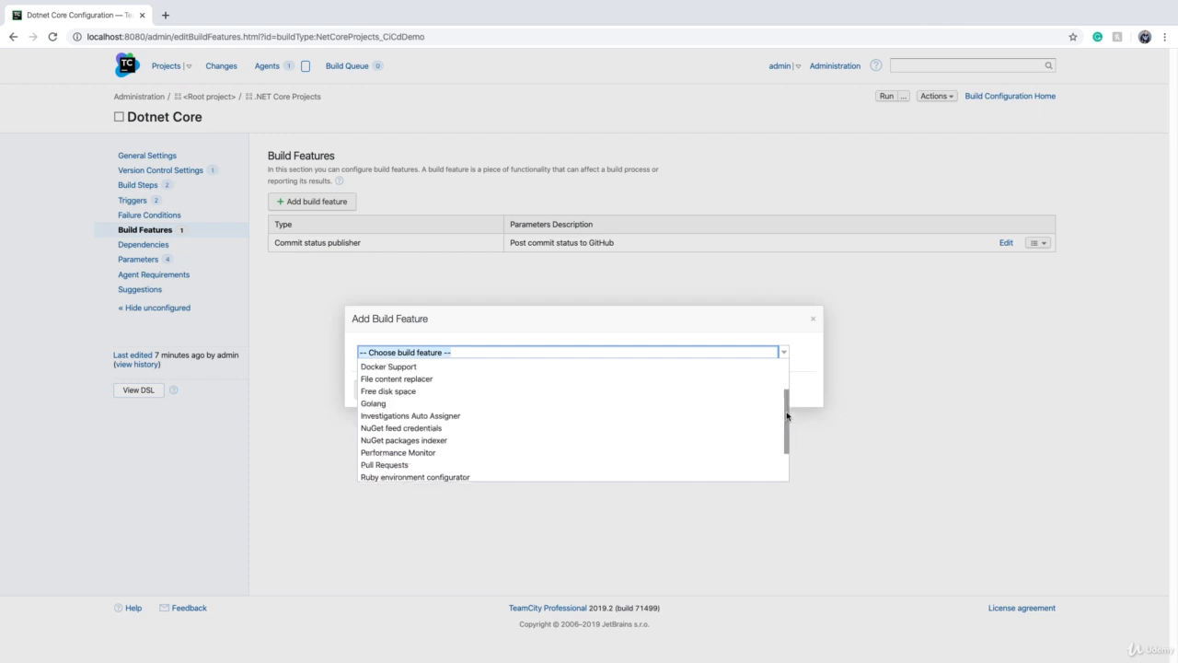
pyautogui.click(394, 396)
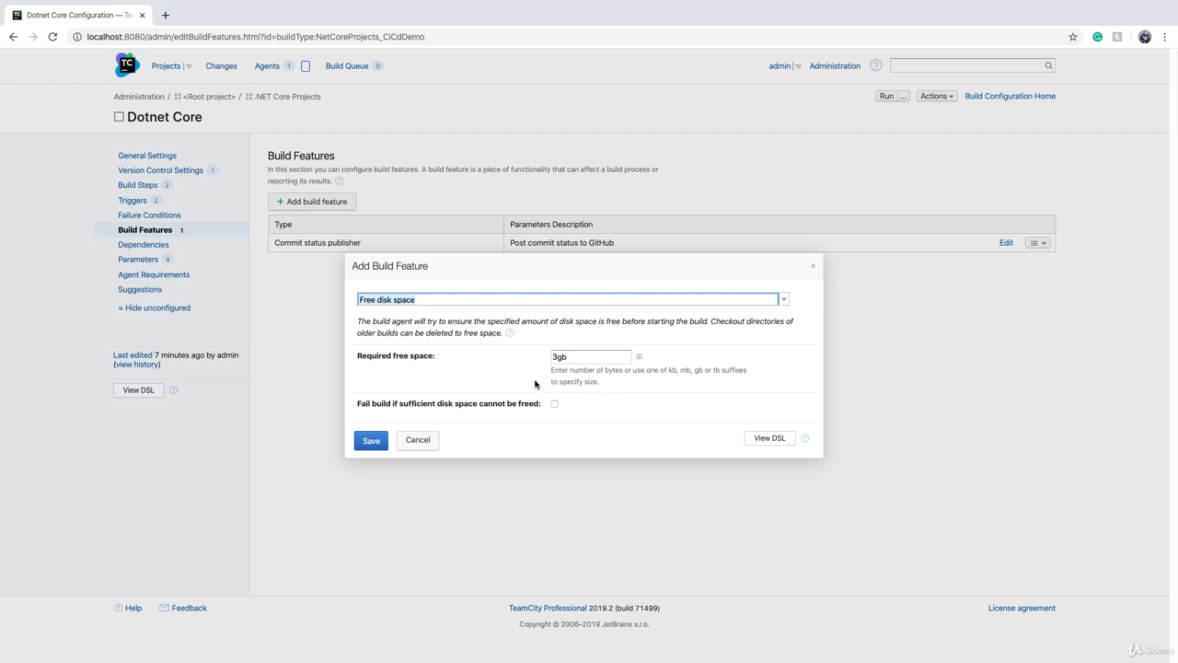
pyautogui.click(573, 359)
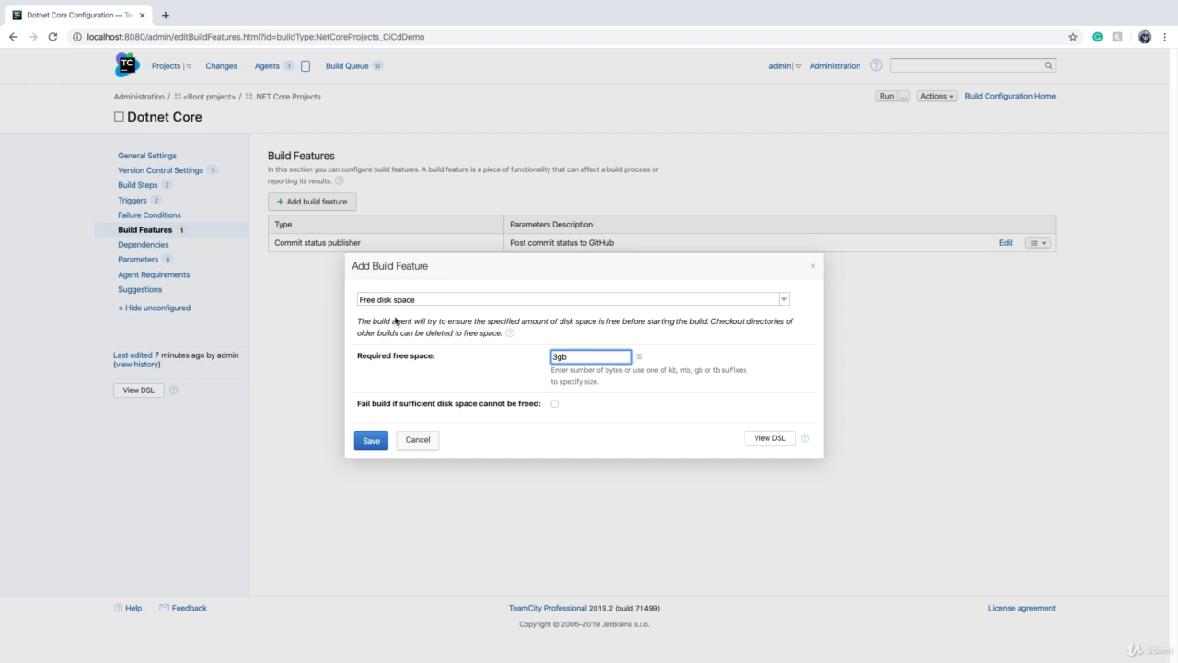
pyautogui.click(429, 449)
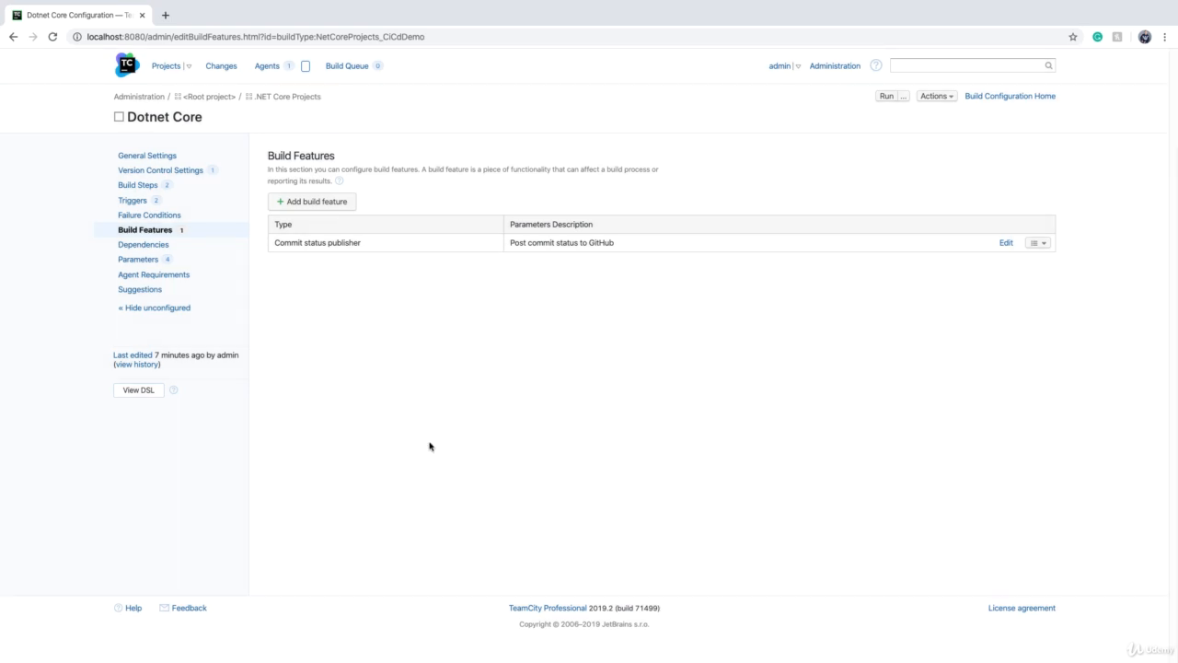